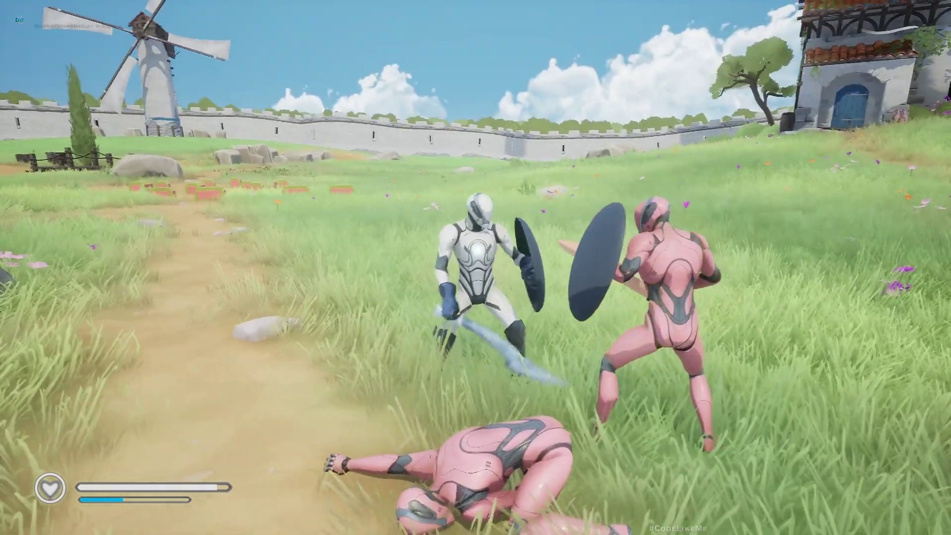
Step: Stop the play session and switch to the YouTube playlist of the Action RPG series
{"action": "key", "text": "Escape"}
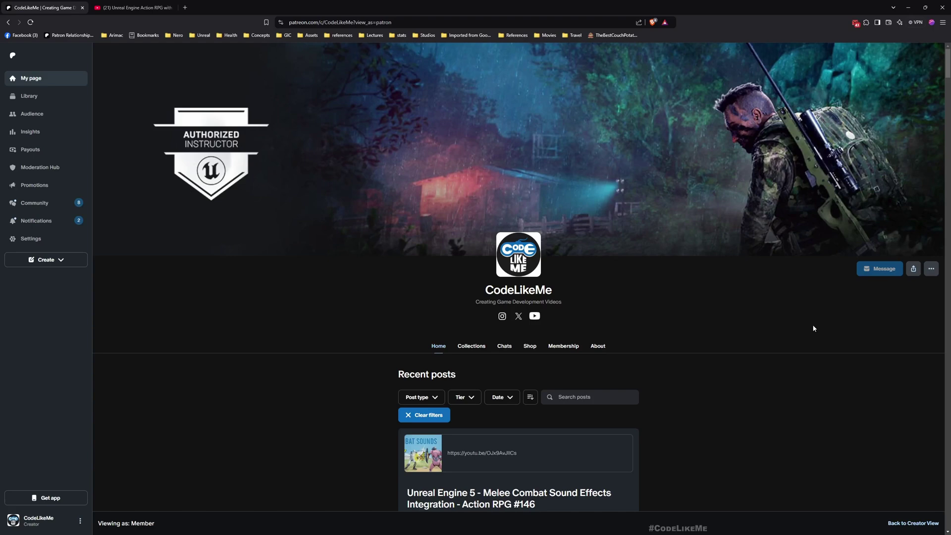
{"action": "scroll", "coordinate": [291, 266], "scroll_direction": "down", "scroll_amount": 4}
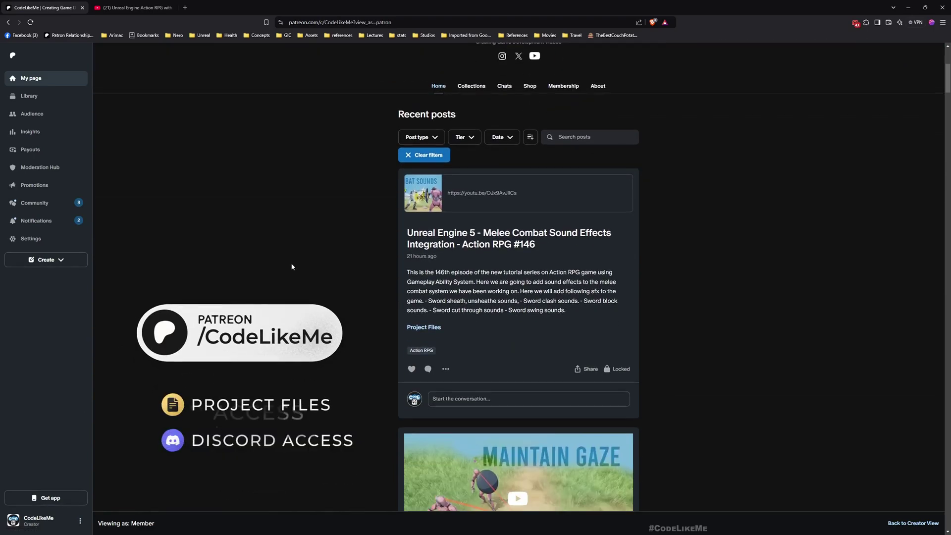
{"action": "scroll", "coordinate": [324, 389], "scroll_direction": "down", "scroll_amount": 2}
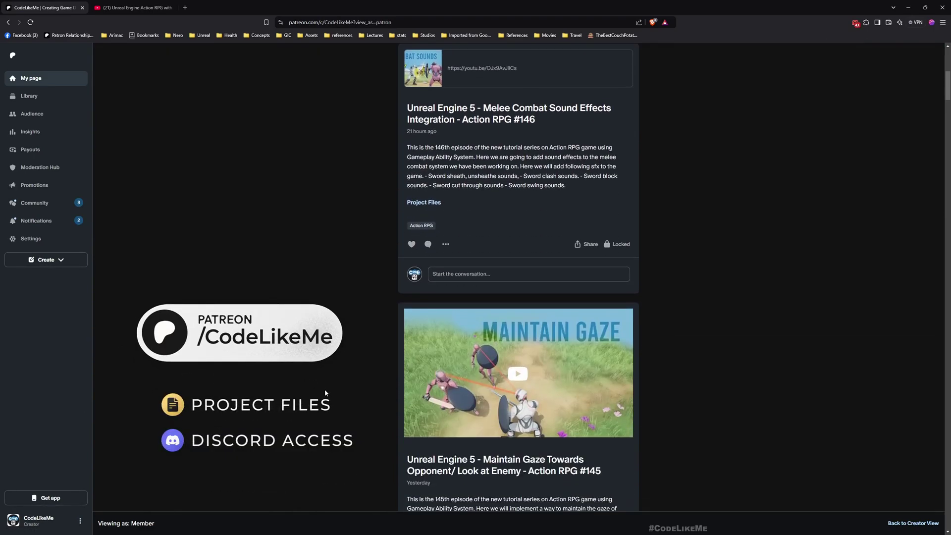
{"action": "scroll", "coordinate": [325, 389], "scroll_direction": "down", "scroll_amount": 3}
{"action": "scroll", "coordinate": [326, 387], "scroll_direction": "down", "scroll_amount": 3}
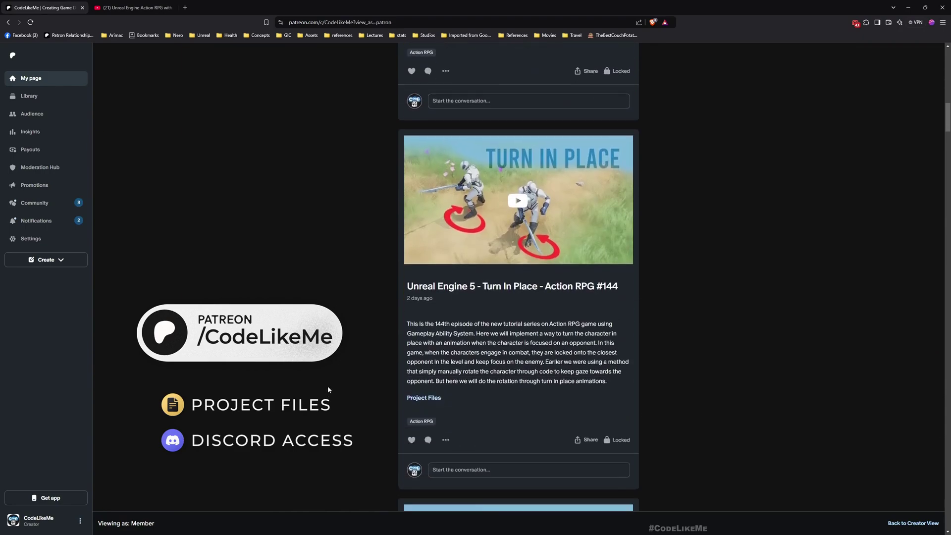
{"action": "scroll", "coordinate": [328, 385], "scroll_direction": "down", "scroll_amount": 3}
{"action": "scroll", "coordinate": [329, 386], "scroll_direction": "down", "scroll_amount": 2}
{"action": "scroll", "coordinate": [331, 386], "scroll_direction": "down", "scroll_amount": 4}
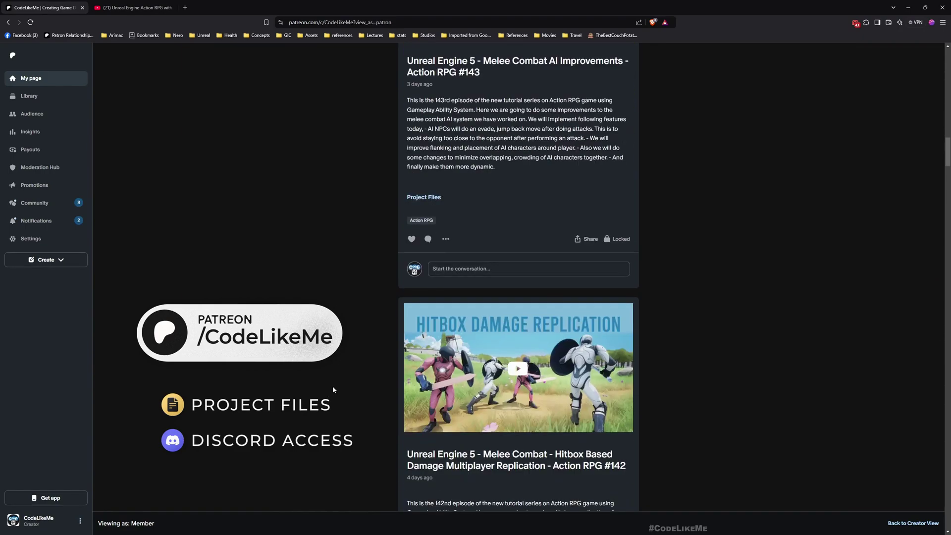
{"action": "scroll", "coordinate": [338, 384], "scroll_direction": "down", "scroll_amount": 3}
{"action": "scroll", "coordinate": [348, 383], "scroll_direction": "down", "scroll_amount": 3}
{"action": "scroll", "coordinate": [364, 384], "scroll_direction": "down", "scroll_amount": 3}
{"action": "scroll", "coordinate": [397, 377], "scroll_direction": "down", "scroll_amount": 4}
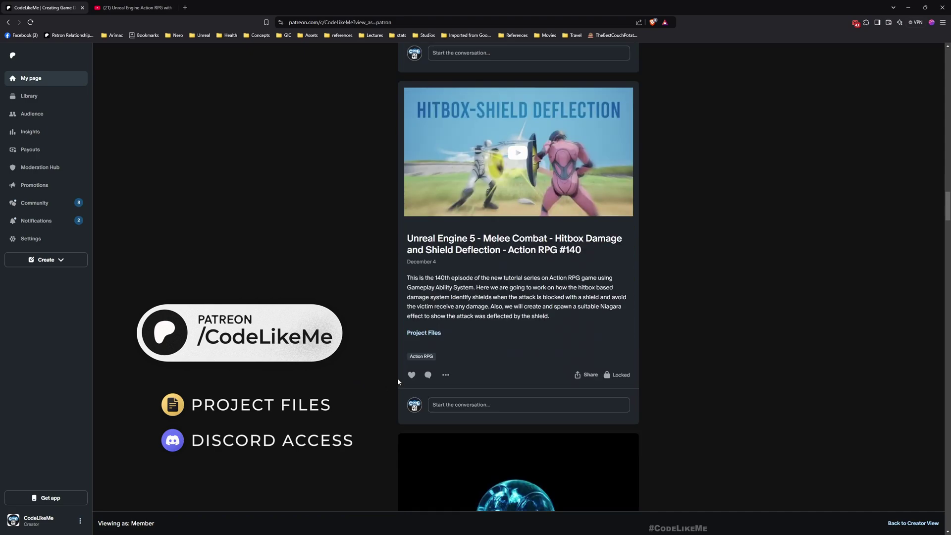
{"action": "scroll", "coordinate": [416, 371], "scroll_direction": "down", "scroll_amount": 3}
{"action": "scroll", "coordinate": [433, 367], "scroll_direction": "down", "scroll_amount": 4}
{"action": "scroll", "coordinate": [432, 366], "scroll_direction": "down", "scroll_amount": 3}
{"action": "scroll", "coordinate": [434, 367], "scroll_direction": "down", "scroll_amount": 3}
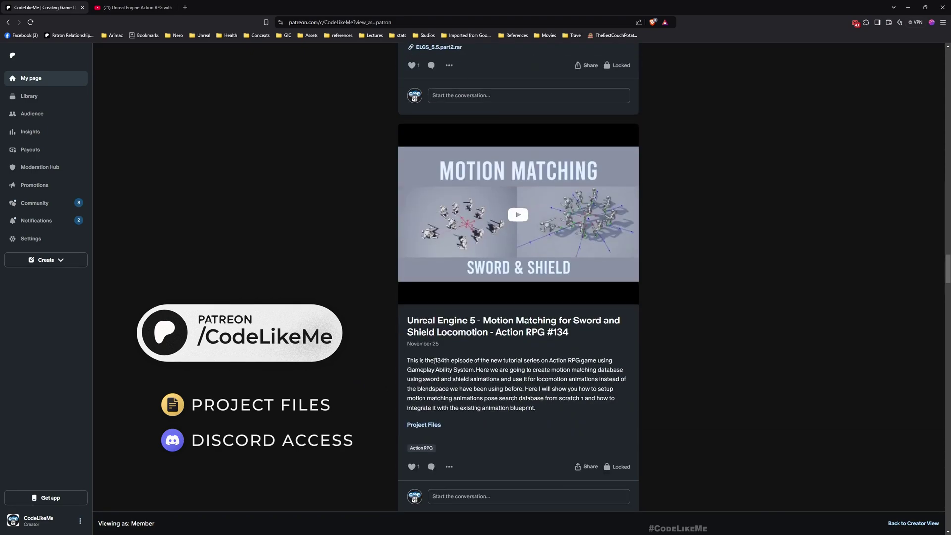
{"action": "scroll", "coordinate": [436, 367], "scroll_direction": "down", "scroll_amount": 3}
{"action": "scroll", "coordinate": [440, 368], "scroll_direction": "down", "scroll_amount": 3}
{"action": "scroll", "coordinate": [439, 369], "scroll_direction": "down", "scroll_amount": 3}
{"action": "scroll", "coordinate": [406, 310], "scroll_direction": "down", "scroll_amount": 3}
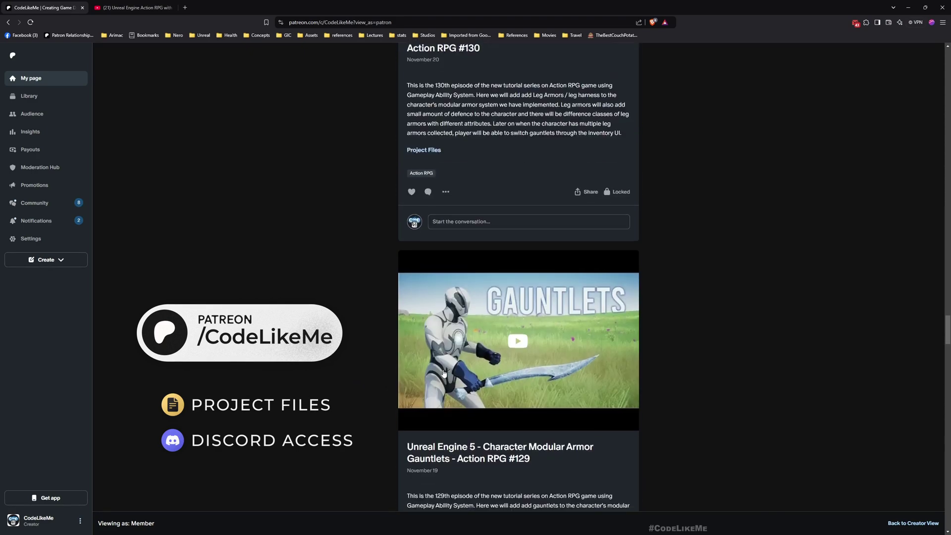
{"action": "scroll", "coordinate": [371, 253], "scroll_direction": "down", "scroll_amount": 3}
{"action": "scroll", "coordinate": [337, 195], "scroll_direction": "down", "scroll_amount": 3}
{"action": "scroll", "coordinate": [312, 223], "scroll_direction": "down", "scroll_amount": 3}
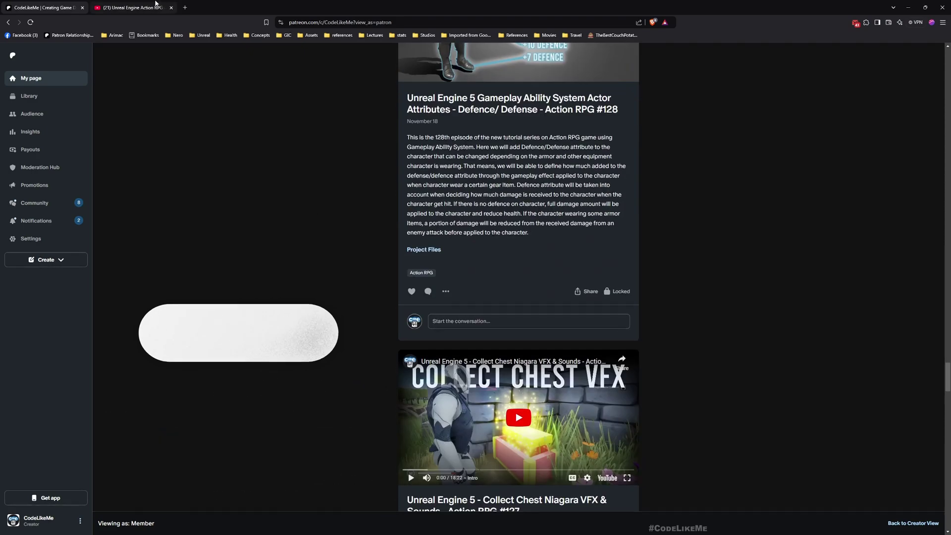
{"action": "key", "text": "ctrl+Tab"}
{"action": "scroll", "coordinate": [459, 313], "scroll_direction": "down", "scroll_amount": 3}
{"action": "scroll", "coordinate": [459, 313], "scroll_direction": "down", "scroll_amount": 2}
{"action": "scroll", "coordinate": [458, 309], "scroll_direction": "down", "scroll_amount": 2}
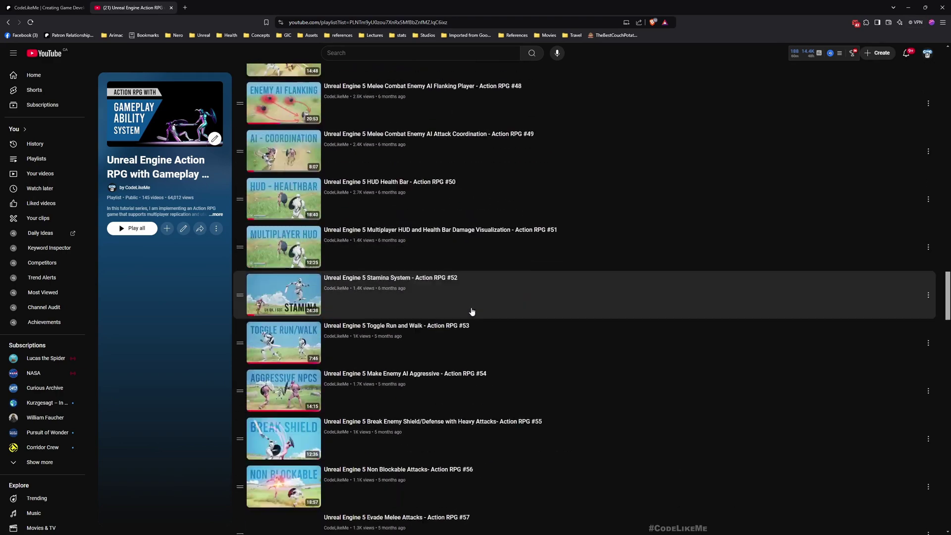
{"action": "scroll", "coordinate": [471, 312], "scroll_direction": "down", "scroll_amount": 4}
{"action": "scroll", "coordinate": [471, 312], "scroll_direction": "down", "scroll_amount": 3}
{"action": "scroll", "coordinate": [847, 313], "scroll_direction": "down", "scroll_amount": 3}
{"action": "scroll", "coordinate": [847, 313], "scroll_direction": "down", "scroll_amount": 1}
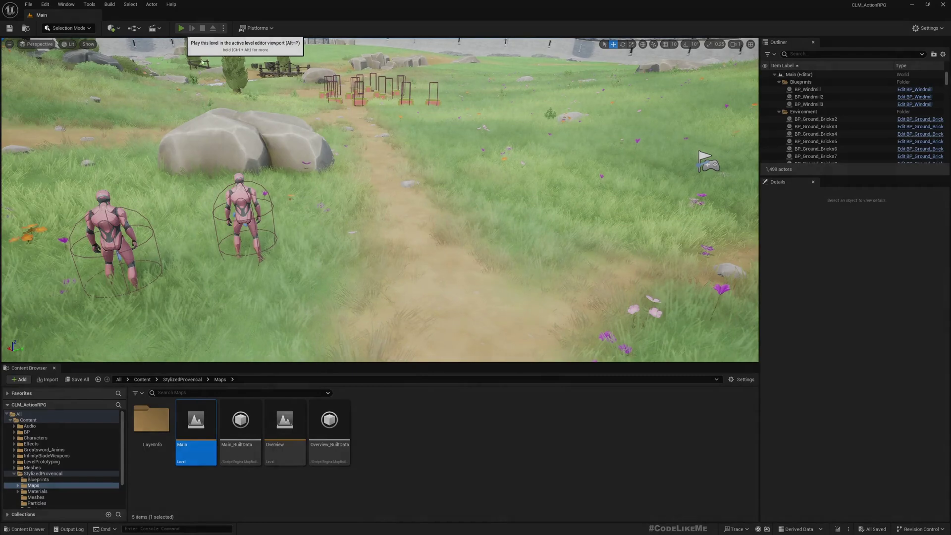
Step: Start a fullscreen play-test and attack the red shielded enemies with sword combos
{"action": "left_click", "coordinate": [182, 28]}
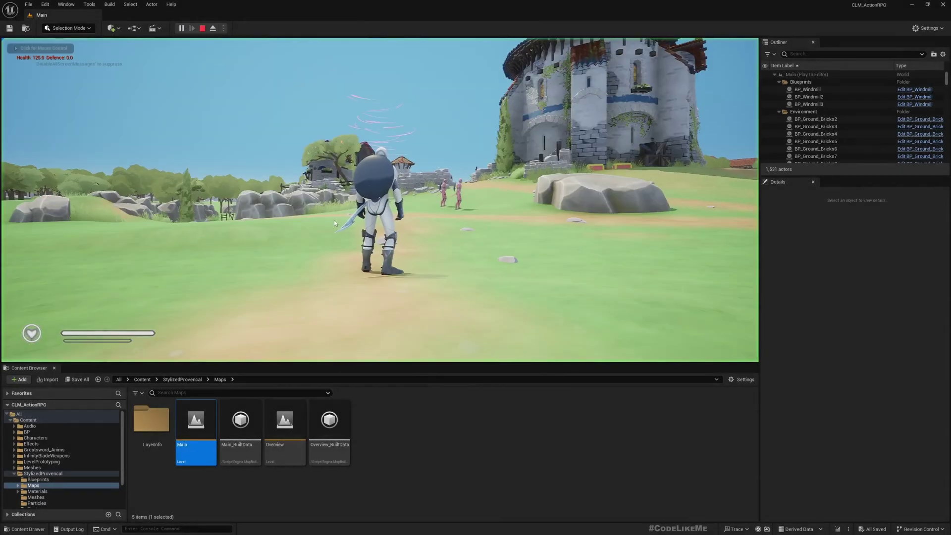
{"action": "key", "text": "F11"}
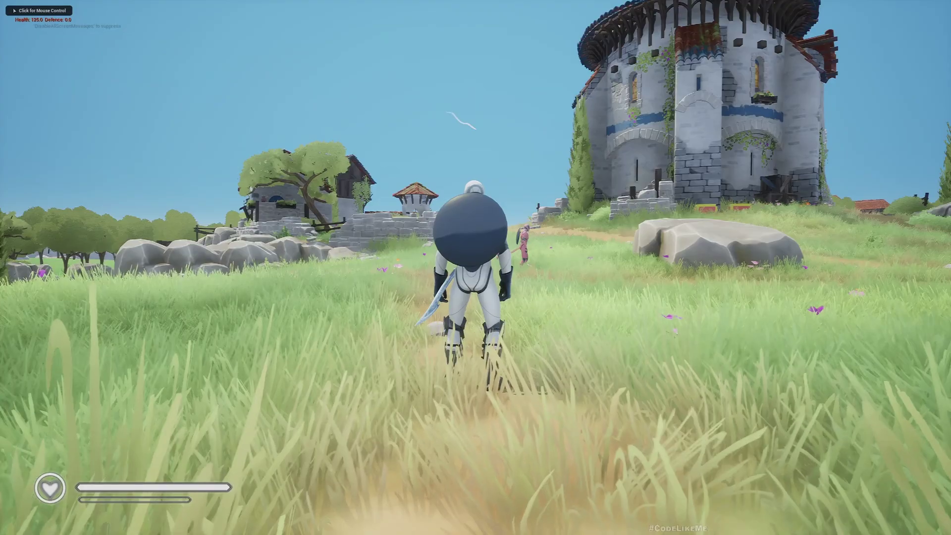
{"action": "key", "text": "w"}
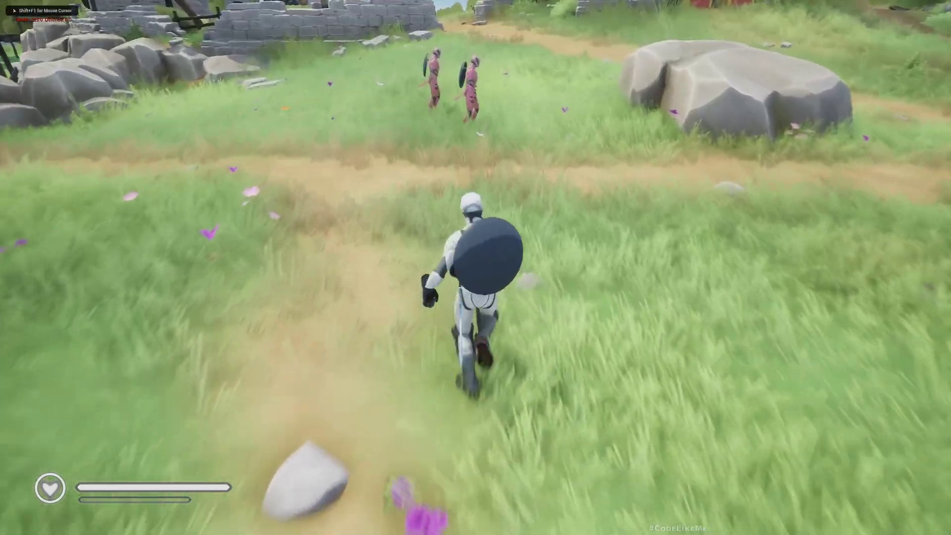
{"action": "left_click", "coordinate": [476, 267]}
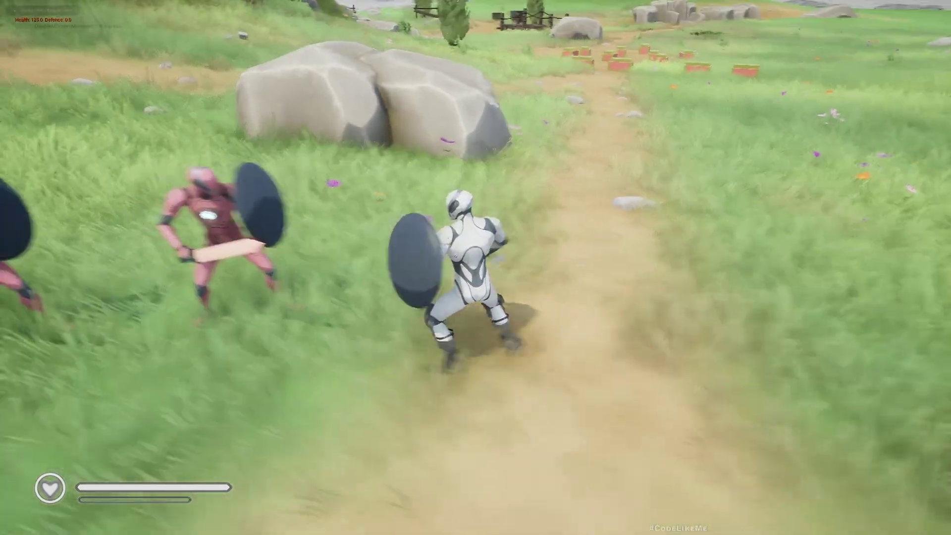
{"action": "left_click", "coordinate": [475, 268]}
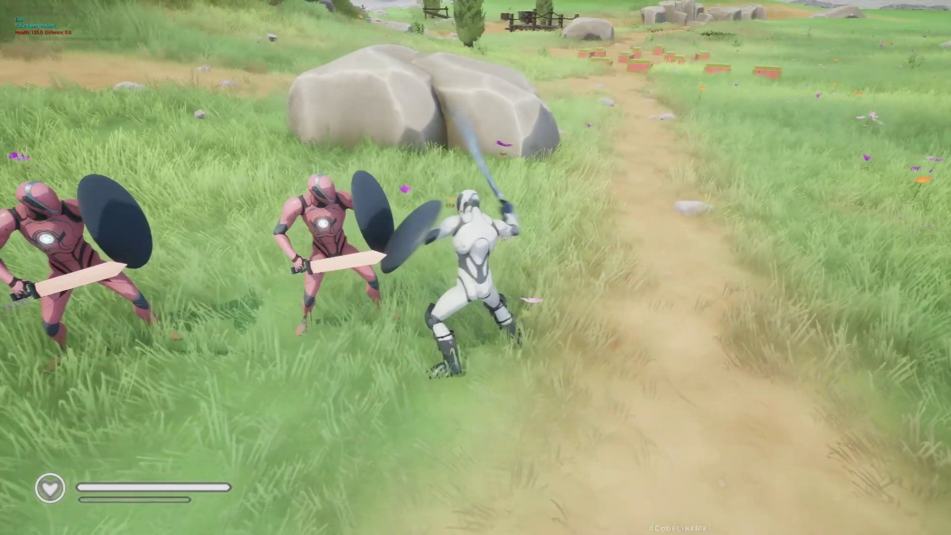
{"action": "left_click", "coordinate": [475, 267]}
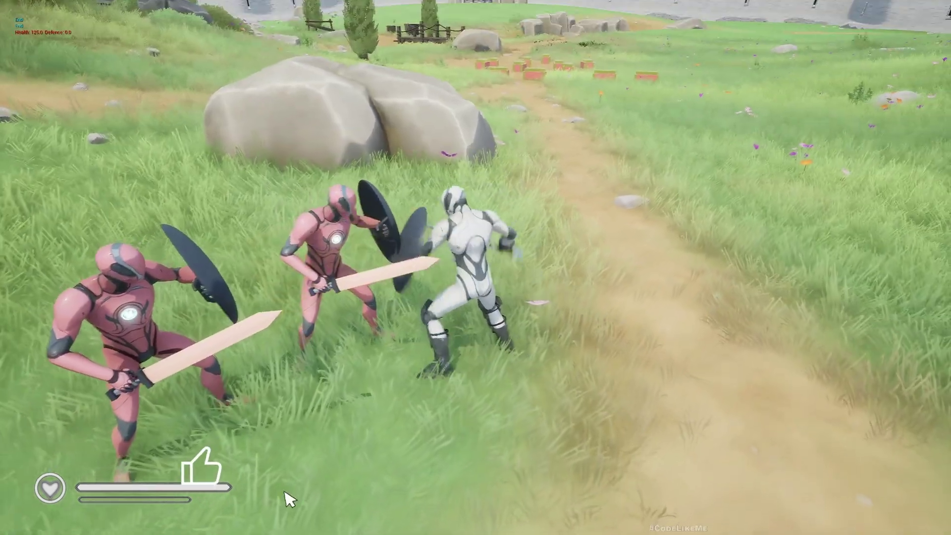
{"action": "left_click", "coordinate": [476, 268]}
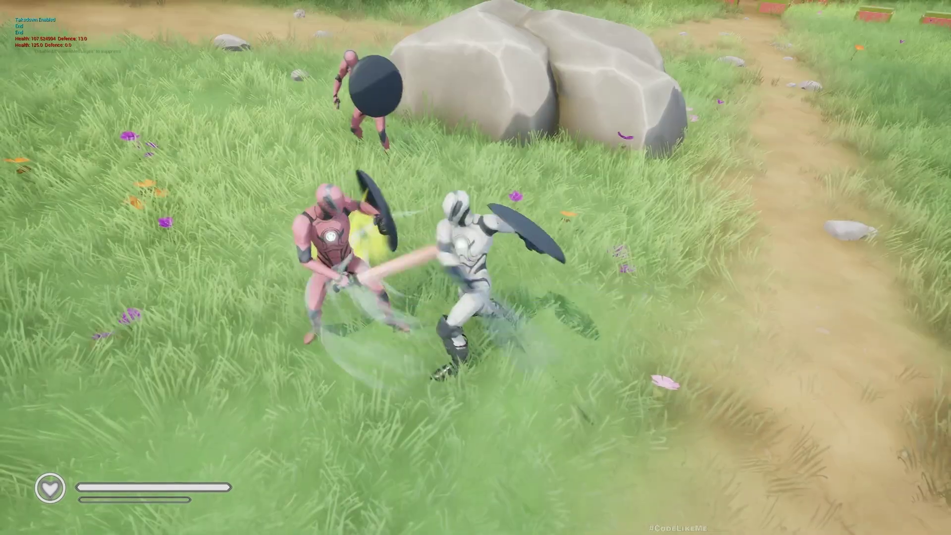
{"action": "left_click", "coordinate": [475, 267]}
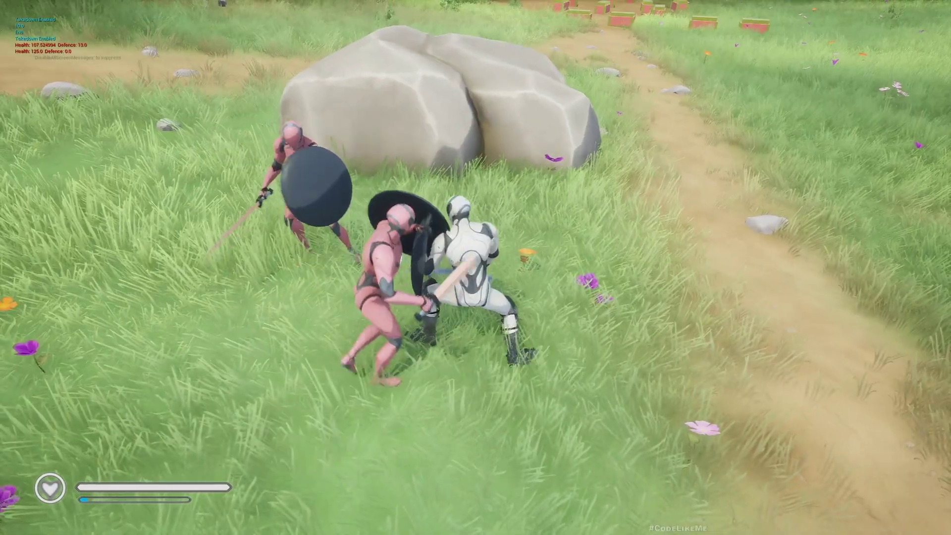
Step: Dodge, reposition and strike the shielded enemies again, then stop and leave fullscreen
{"action": "key", "text": "space"}
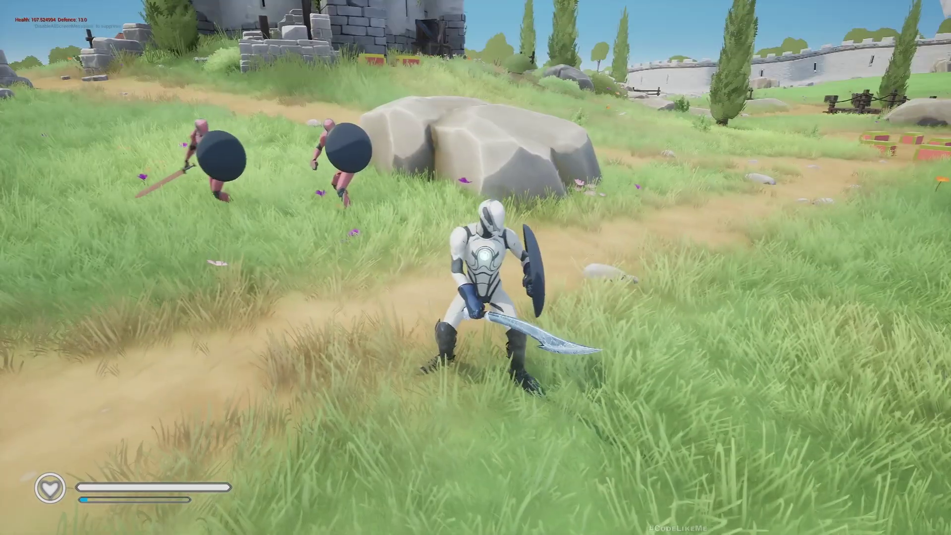
{"action": "key", "text": "a"}
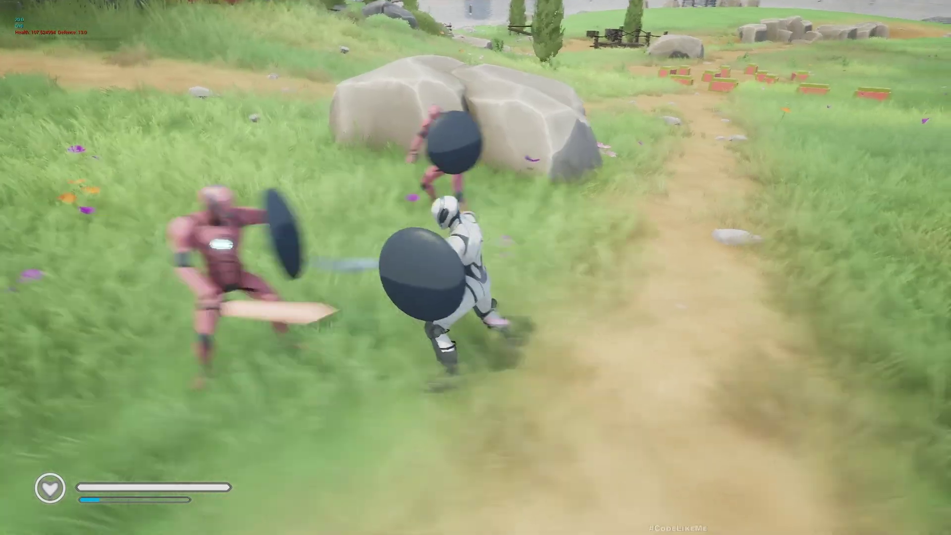
{"action": "key", "text": "d"}
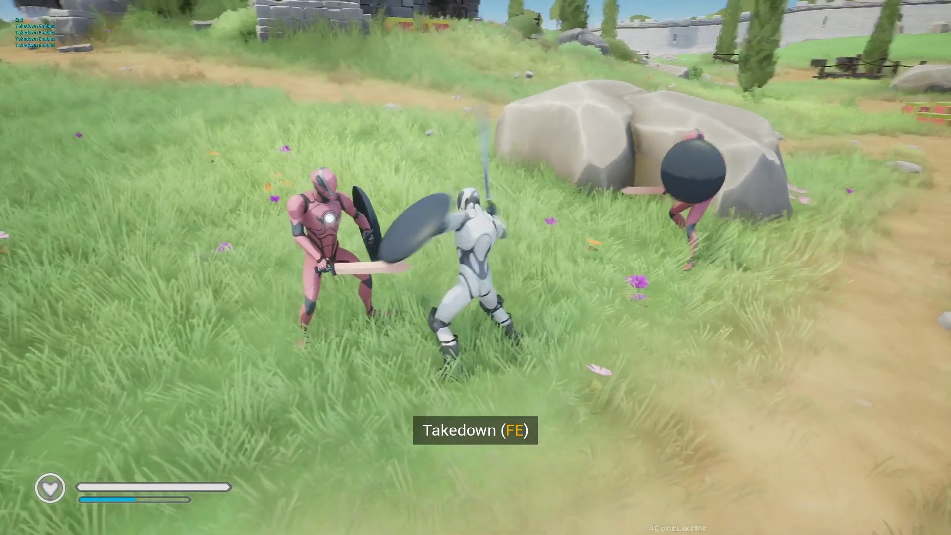
{"action": "left_click", "coordinate": [475, 268]}
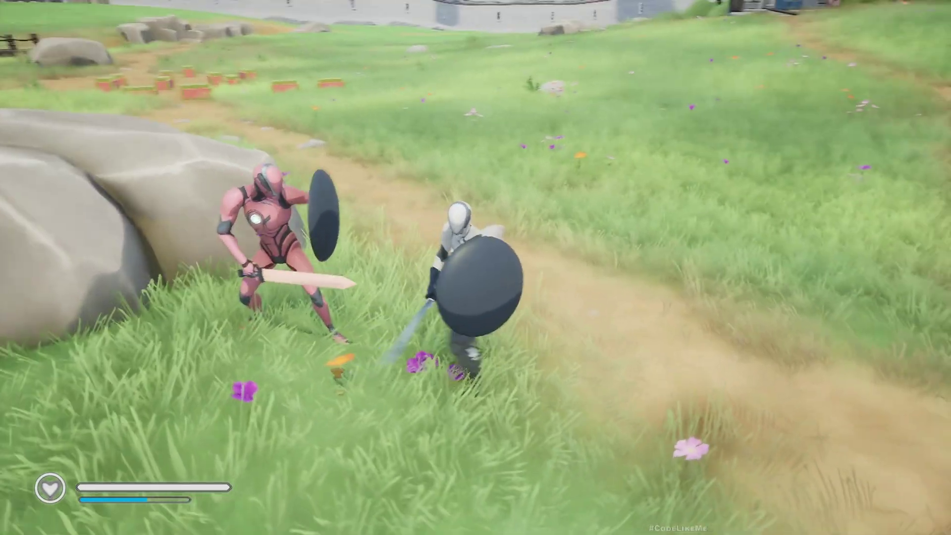
{"action": "left_click", "coordinate": [475, 268]}
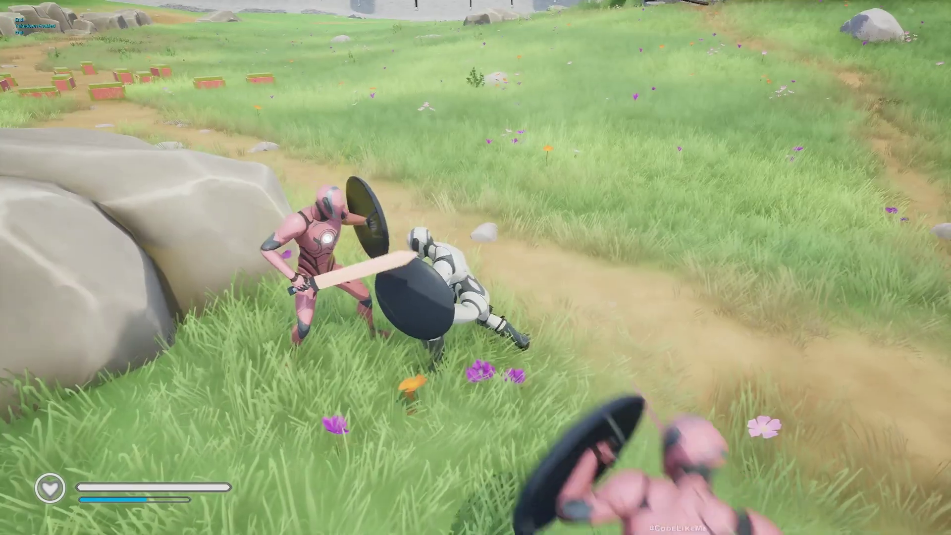
{"action": "left_click", "coordinate": [476, 267]}
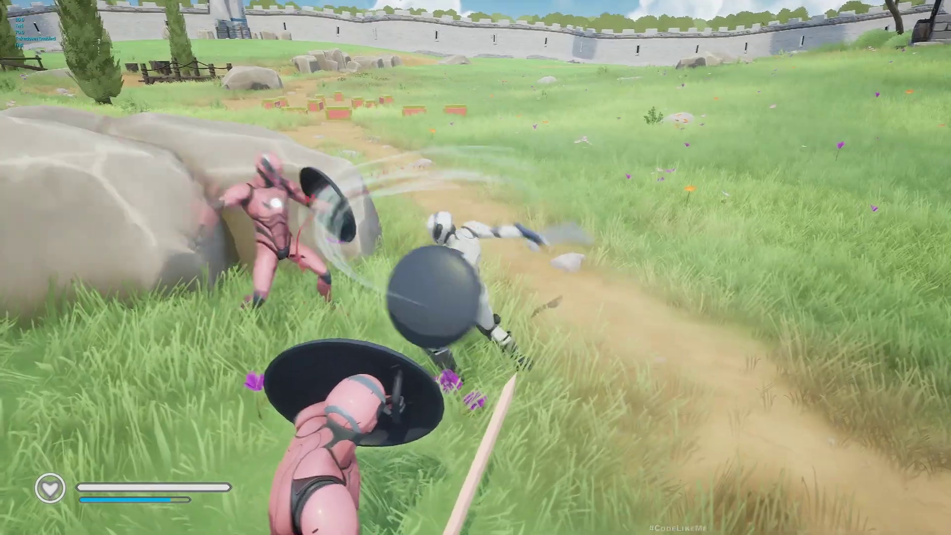
{"action": "key", "text": "Escape"}
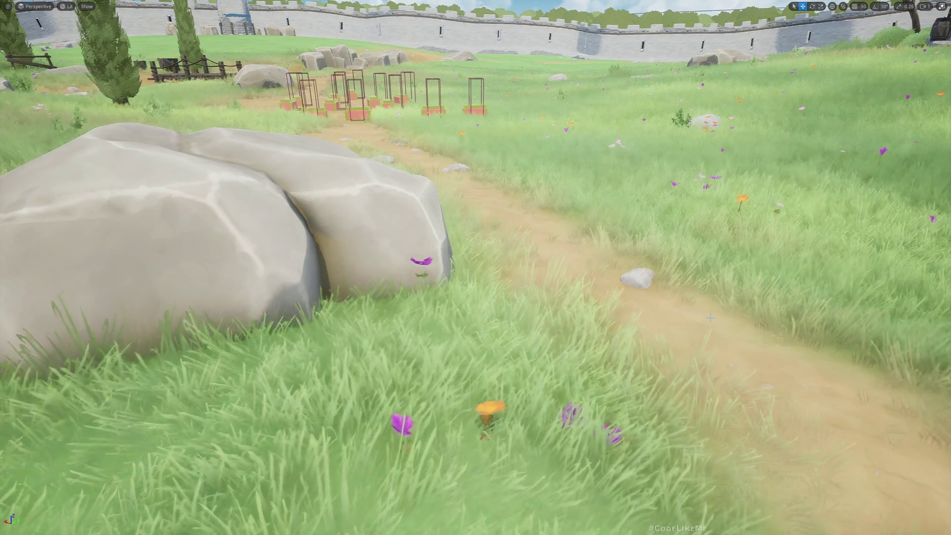
{"action": "key", "text": "F11"}
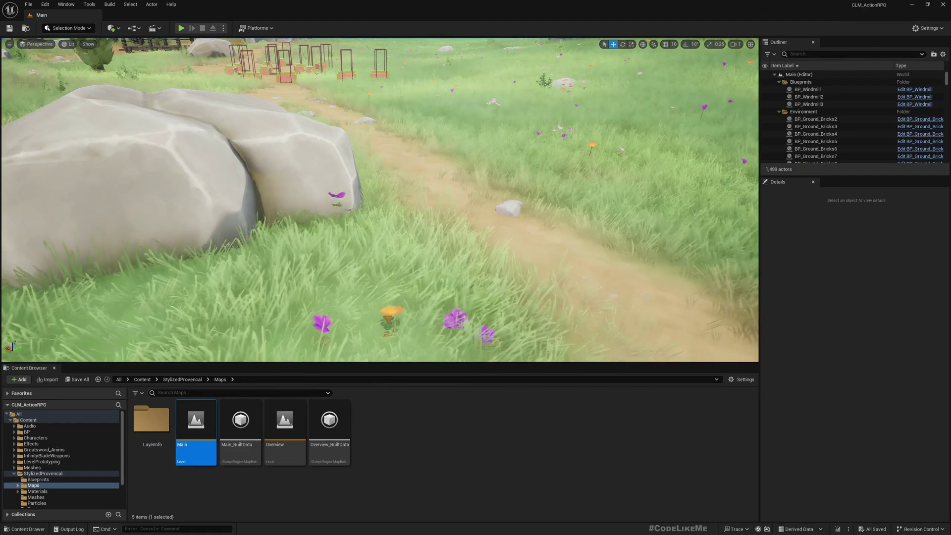
Step: Browse from the BP folder into Abilities and open the GA_ParryReact blueprint
{"action": "double_click", "coordinate": [65, 473]}
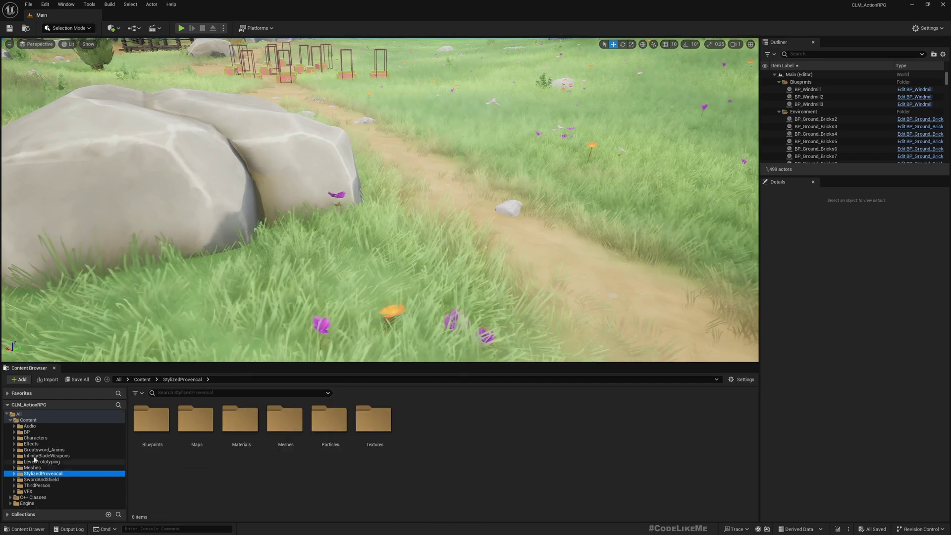
{"action": "left_click", "coordinate": [41, 431]}
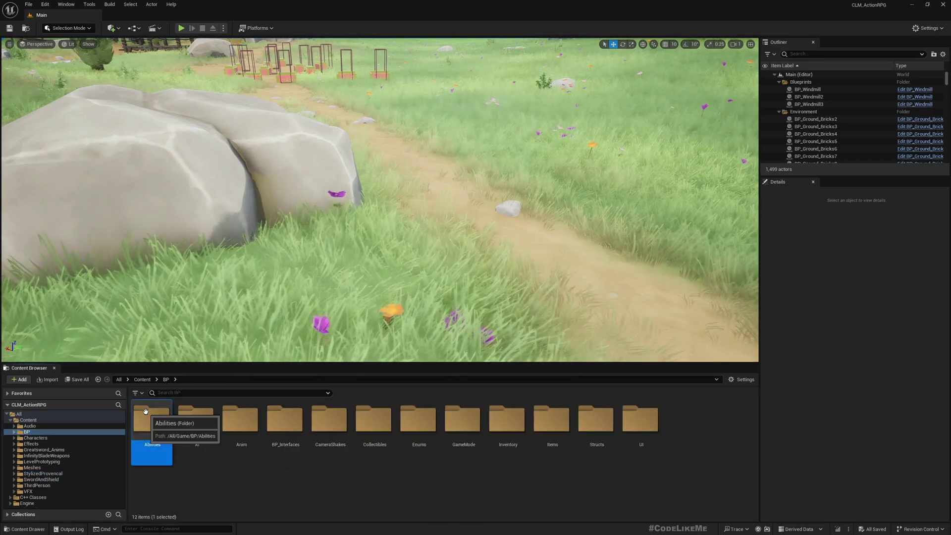
{"action": "double_click", "coordinate": [153, 420]}
{"action": "scroll", "coordinate": [416, 462], "scroll_direction": "down", "scroll_amount": 3}
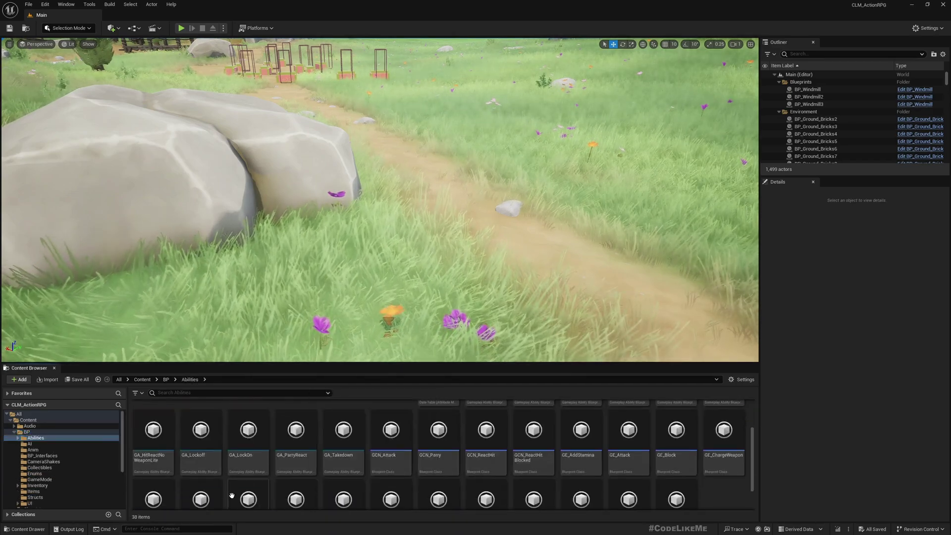
{"action": "double_click", "coordinate": [296, 435]}
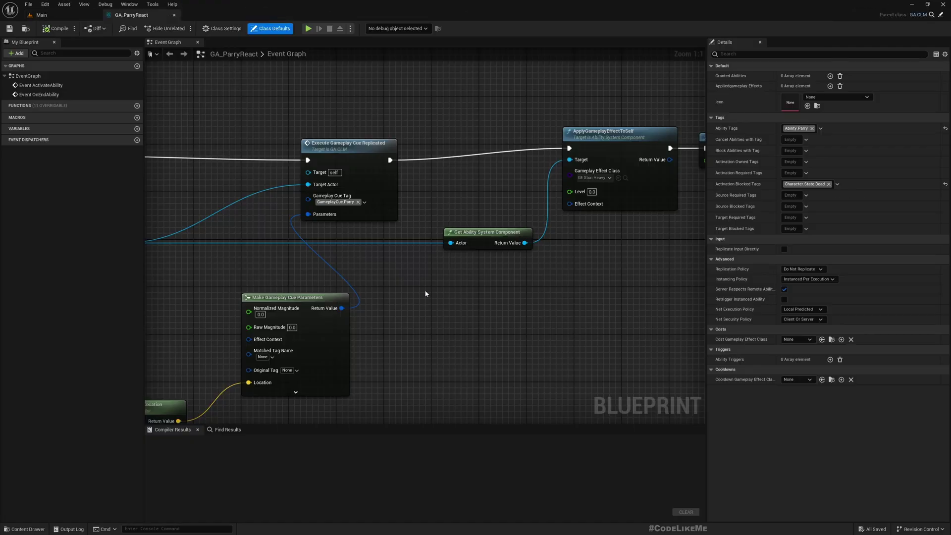
{"action": "scroll", "coordinate": [409, 288], "scroll_direction": "down", "scroll_amount": 2}
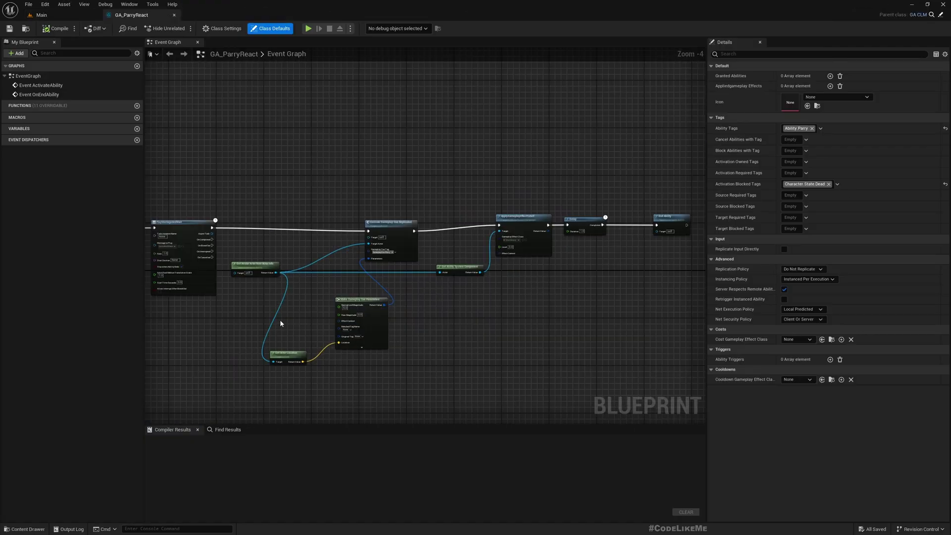
Step: Preview the stagger montage played by PlayMontageAndWait, then go back to the graph
{"action": "right_click_drag", "start_coordinate": [280, 323], "coordinate": [487, 325]}
{"action": "scroll", "coordinate": [388, 292], "scroll_direction": "up", "scroll_amount": 4}
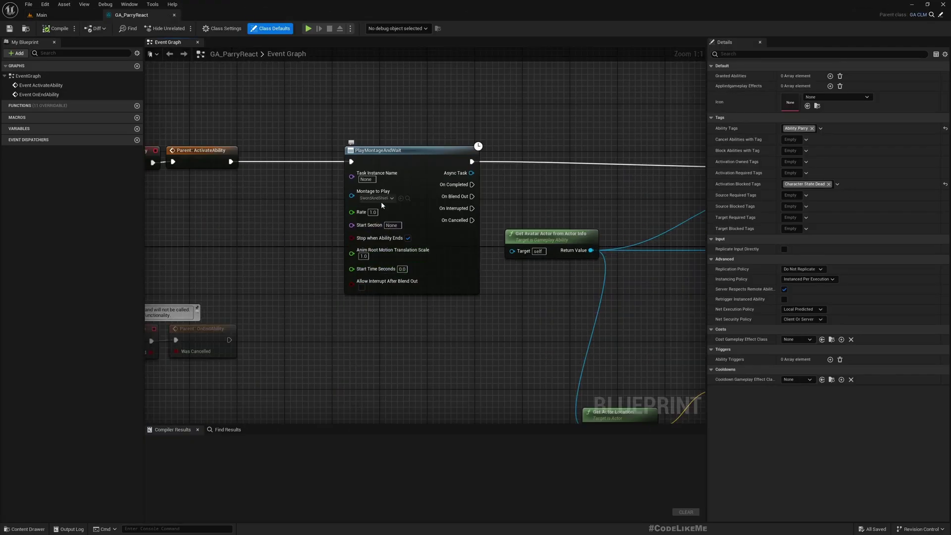
{"action": "left_click", "coordinate": [407, 198]}
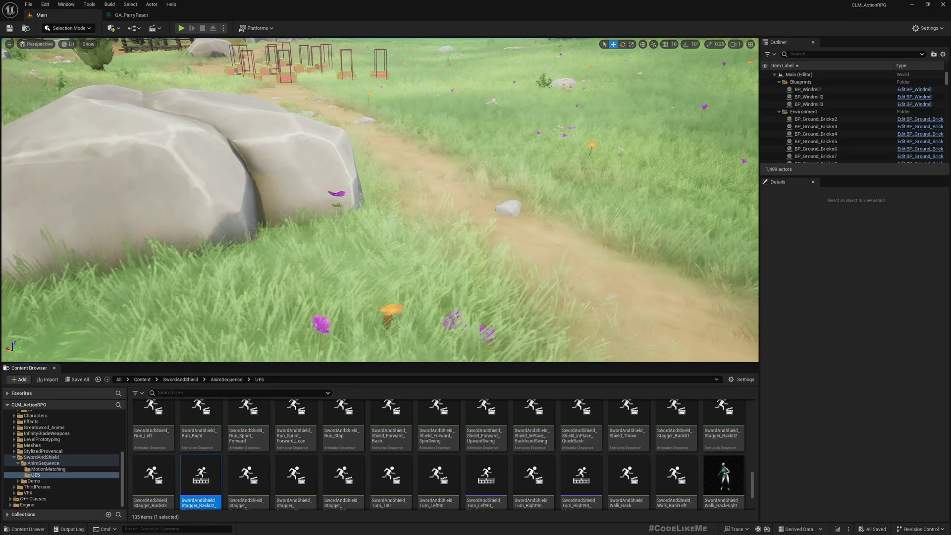
{"action": "double_click", "coordinate": [198, 500]}
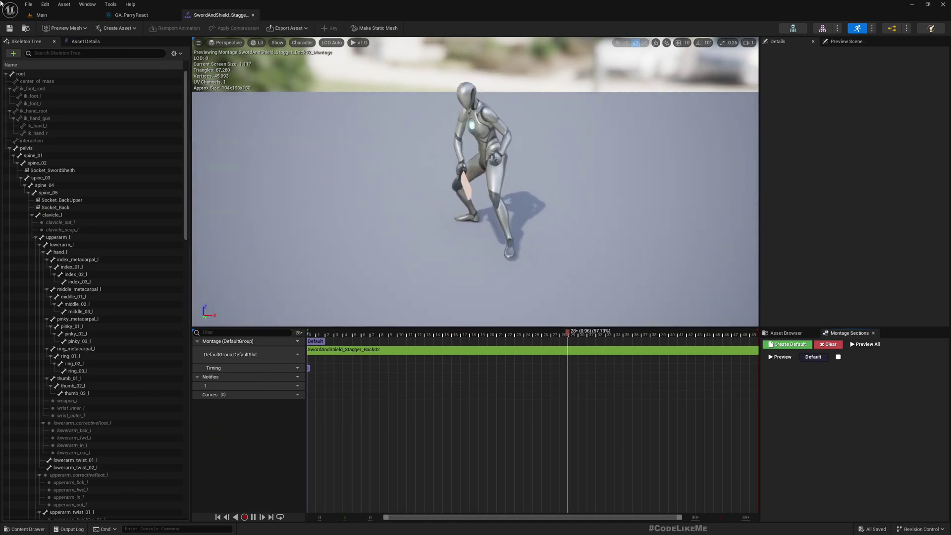
{"action": "left_click", "coordinate": [158, 17]}
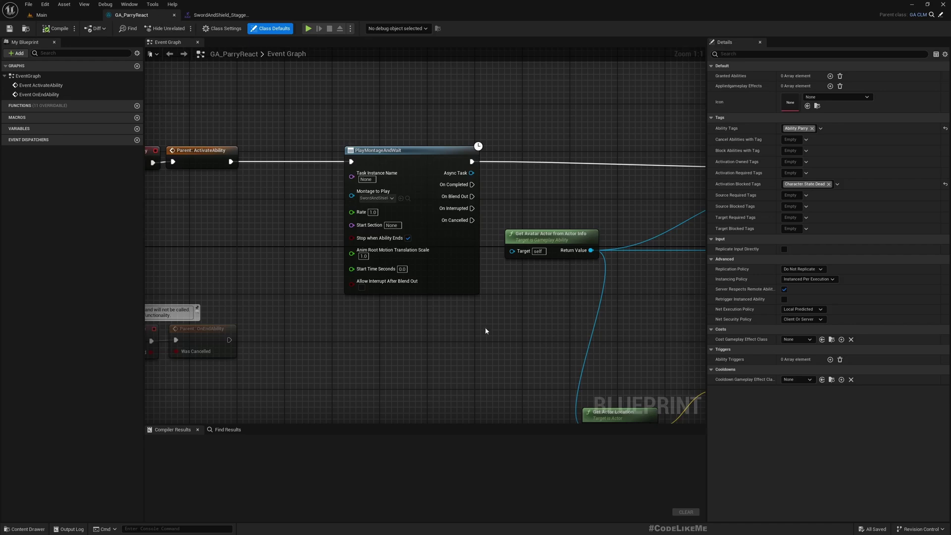
Step: Inspect the gameplay cue, effect, Delay and End Ability nodes across the graph
{"action": "right_click_drag", "start_coordinate": [485, 330], "coordinate": [361, 265]}
{"action": "right_click_drag", "start_coordinate": [460, 266], "coordinate": [323, 258]}
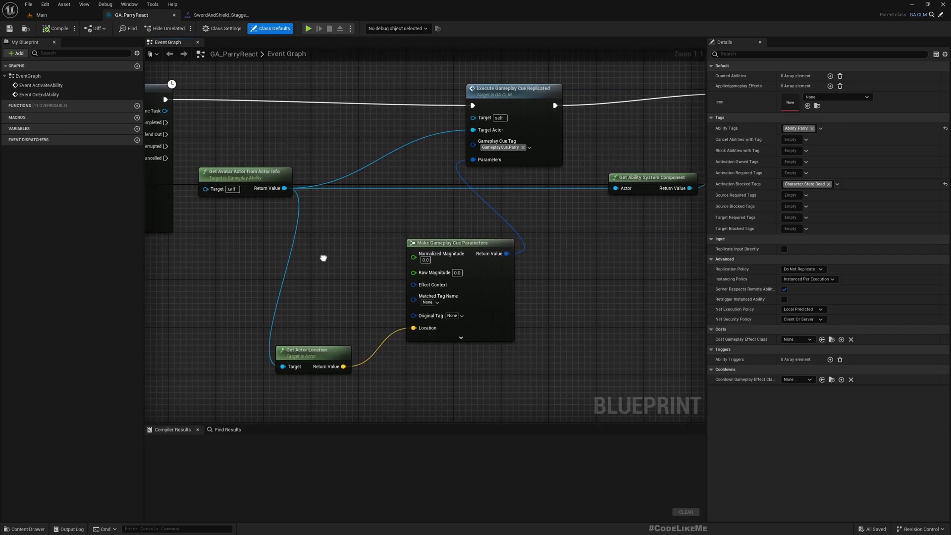
{"action": "left_click", "coordinate": [550, 111]}
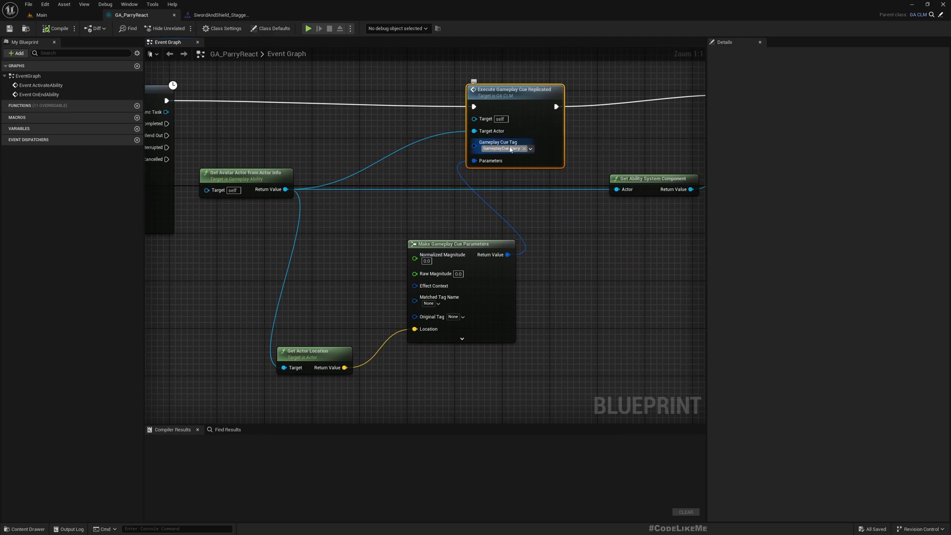
{"action": "scroll", "coordinate": [559, 217], "scroll_direction": "down", "scroll_amount": 2}
{"action": "right_click_drag", "start_coordinate": [558, 217], "coordinate": [375, 236]}
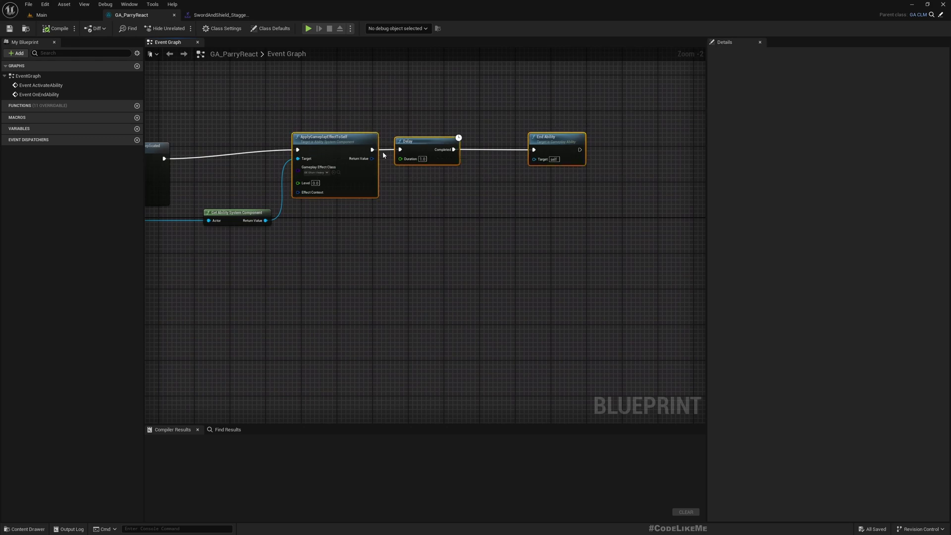
{"action": "left_click_drag", "start_coordinate": [331, 145], "coordinate": [331, 154]}
{"action": "right_click_drag", "start_coordinate": [229, 146], "coordinate": [581, 159]}
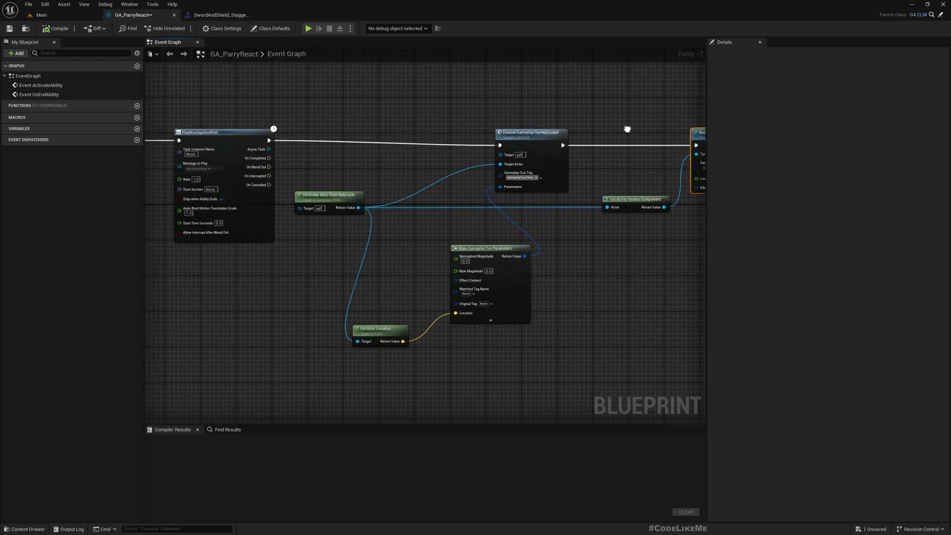
{"action": "right_click_drag", "start_coordinate": [189, 220], "coordinate": [330, 233]}
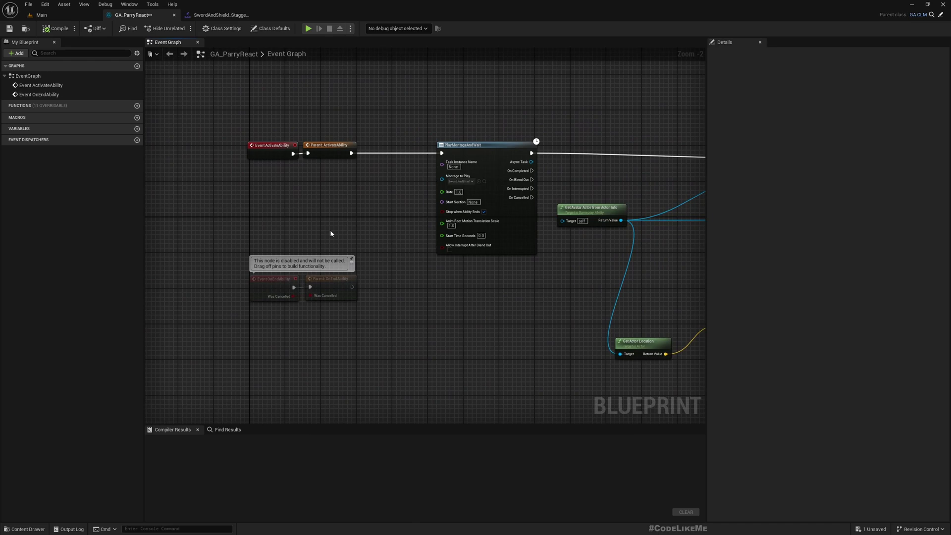
{"action": "right_click_drag", "start_coordinate": [357, 190], "coordinate": [294, 198]}
{"action": "left_click_drag", "start_coordinate": [262, 158], "coordinate": [280, 158]}
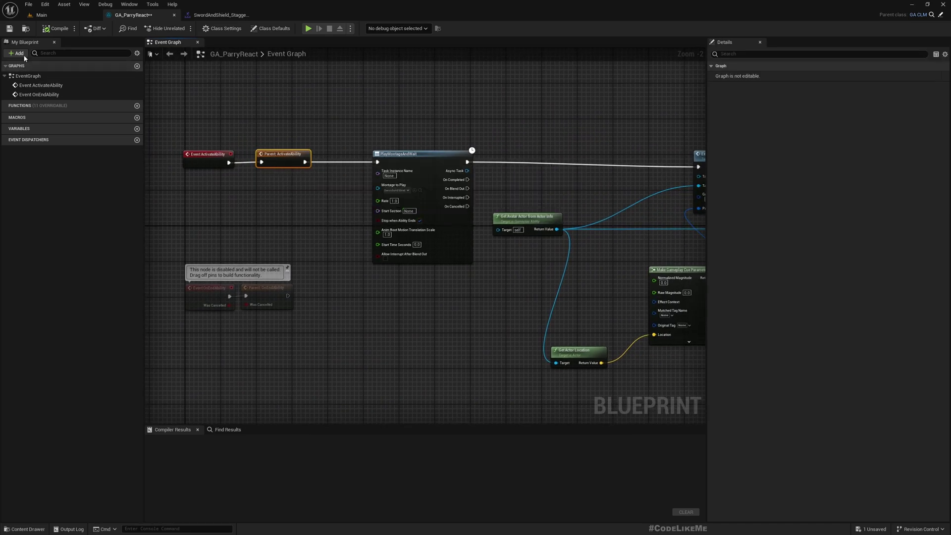
Step: Duplicate GA_ParryReact with Ctrl+D, replace Parry with AttackBlocked in the name, and open it
{"action": "left_click", "coordinate": [33, 24]}
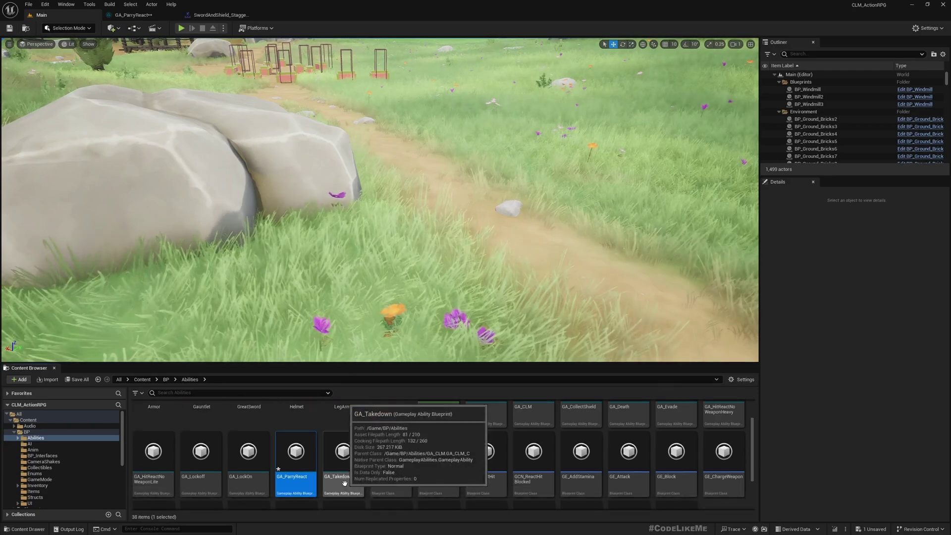
{"action": "key", "text": "ctrl+d"}
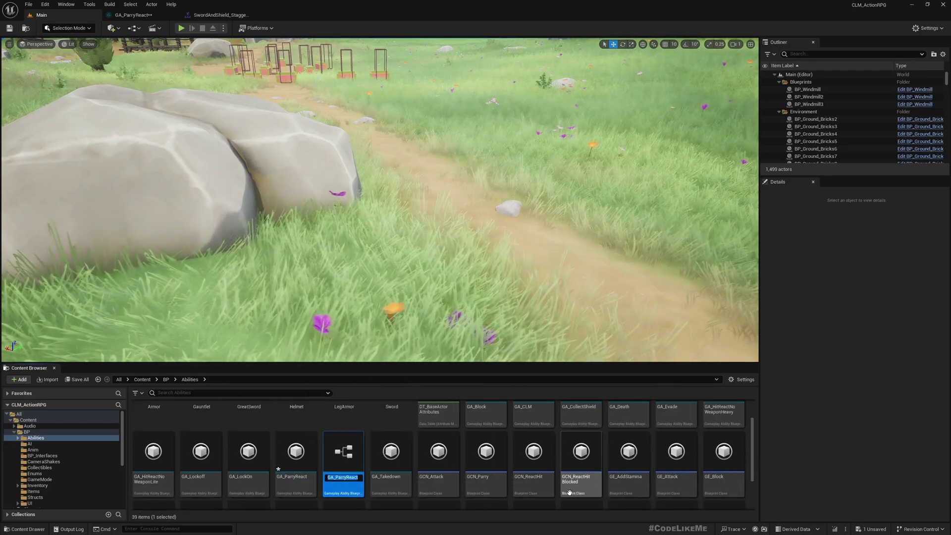
{"action": "key", "text": "BackSpace"}
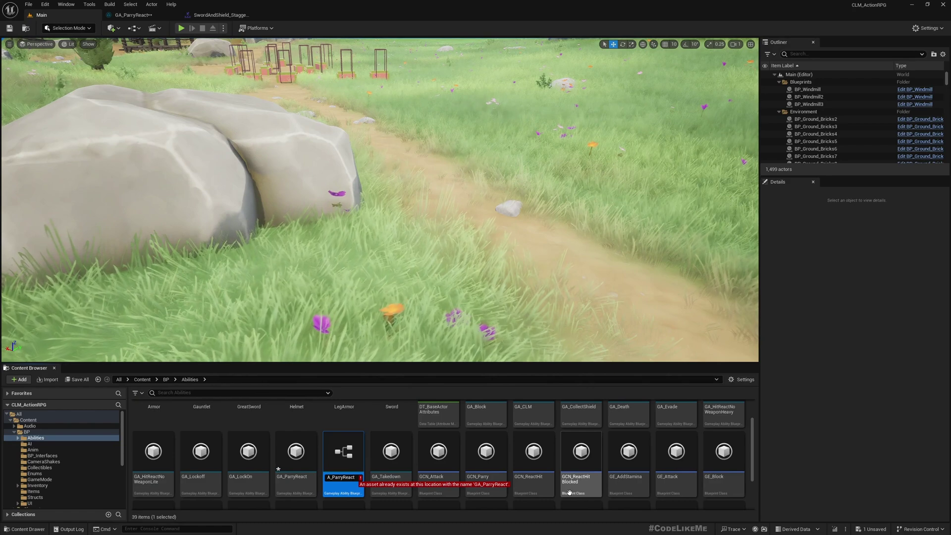
{"action": "key", "text": "Left"}
{"action": "key", "text": "Left"}
{"action": "key", "text": "Left"}
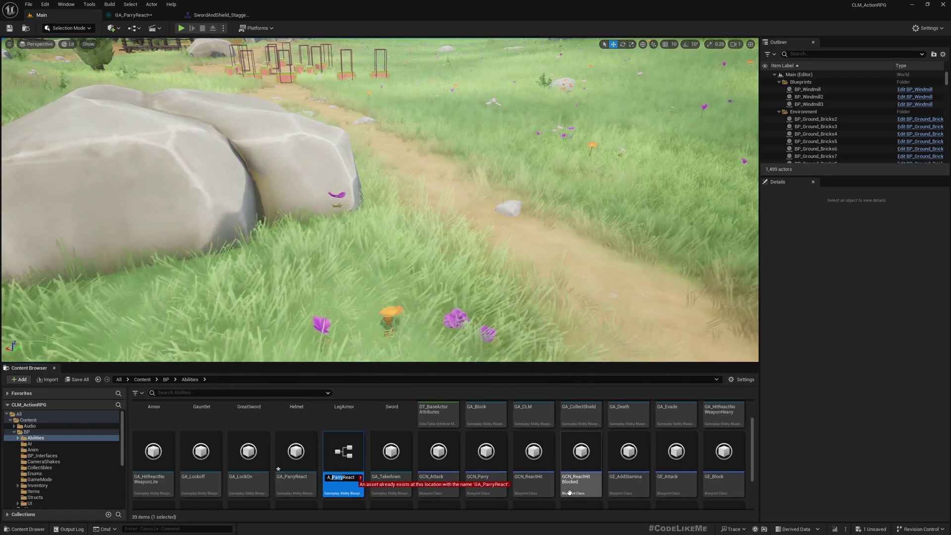
{"action": "key", "text": "shift+Left"}
{"action": "key", "text": "shift+Left"}
{"action": "key", "text": "shift+Left"}
{"action": "type", "text": "AttackBlo"}
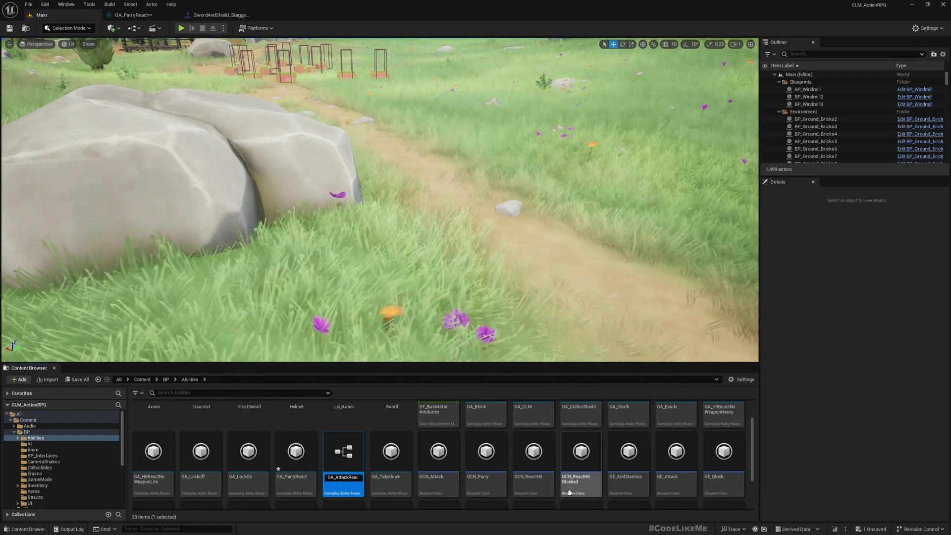
{"action": "type", "text": "ckedReact"}
{"action": "key", "text": "Return"}
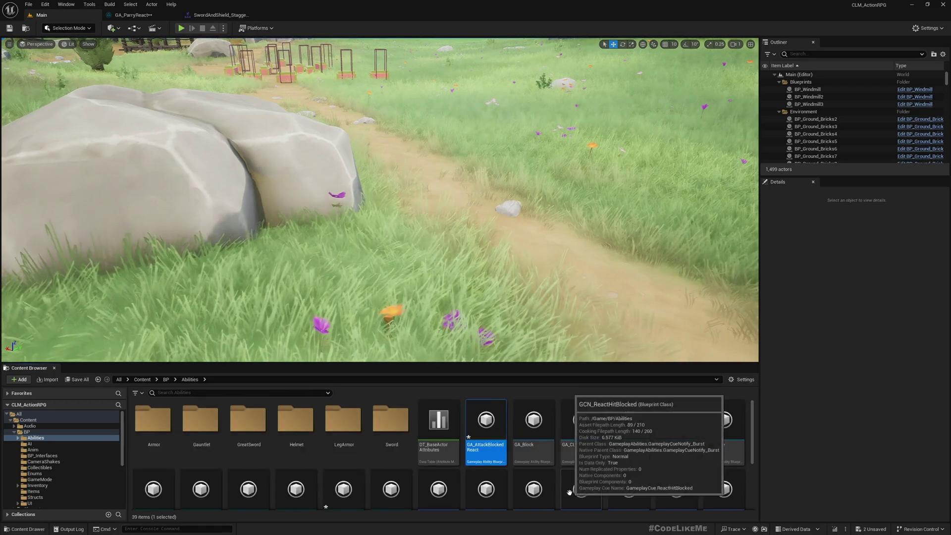
{"action": "key", "text": "Return"}
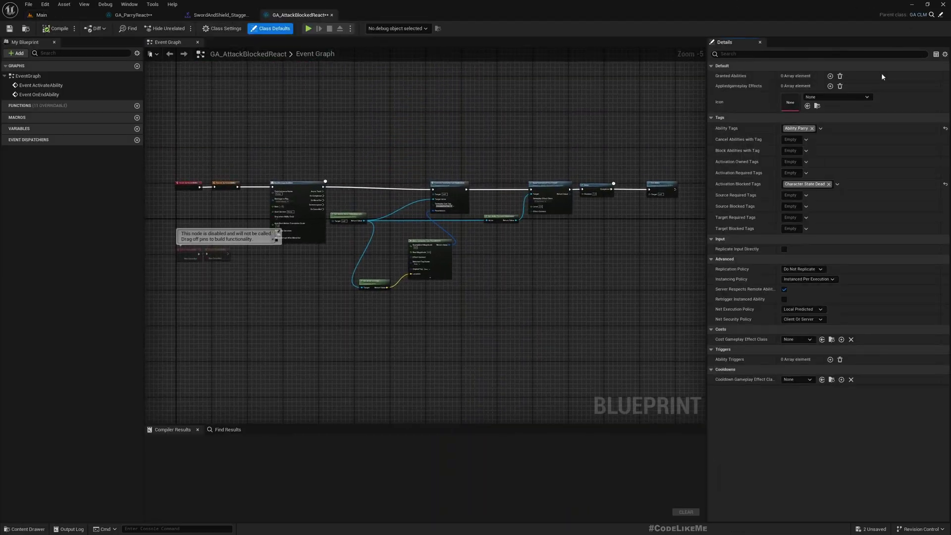
Step: Add the sub tag AttackBlocked under Ability.React and check it in Ability Tags
{"action": "left_click", "coordinate": [821, 129]}
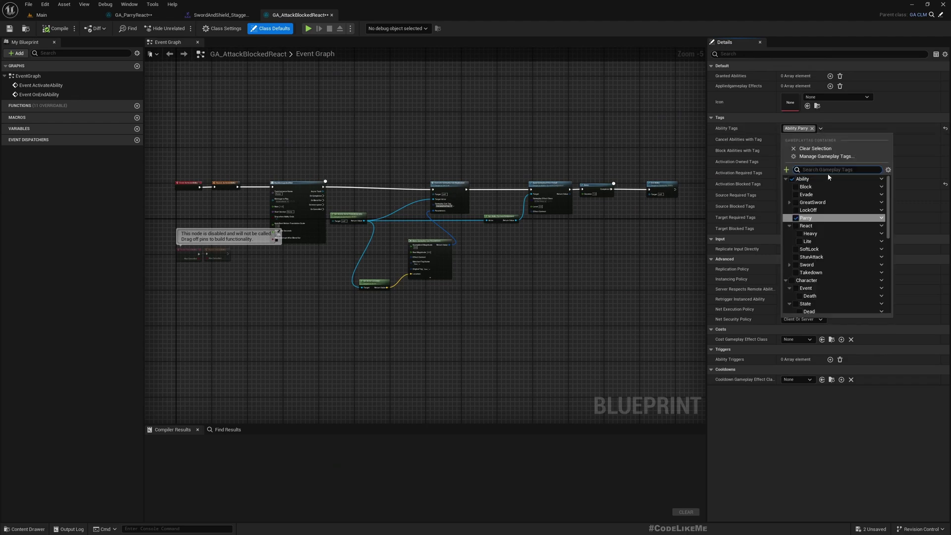
{"action": "left_click", "coordinate": [882, 228]}
{"action": "type", "text": "Ability.React.A"}
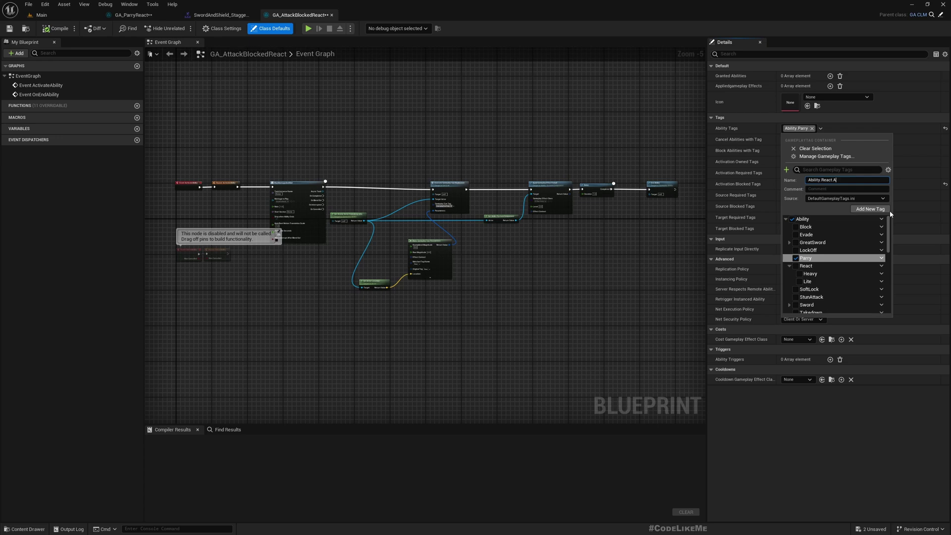
{"action": "type", "text": "tta"}
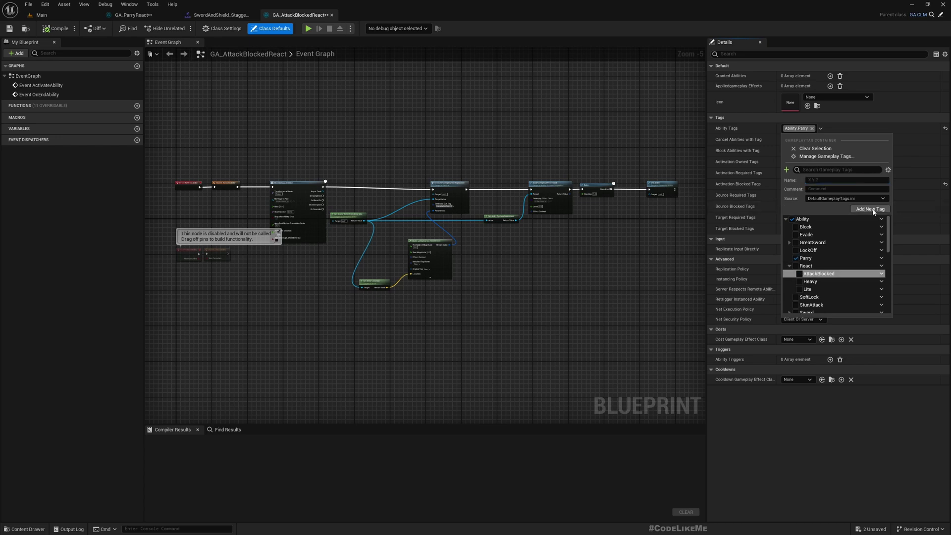
{"action": "left_click", "coordinate": [800, 275]}
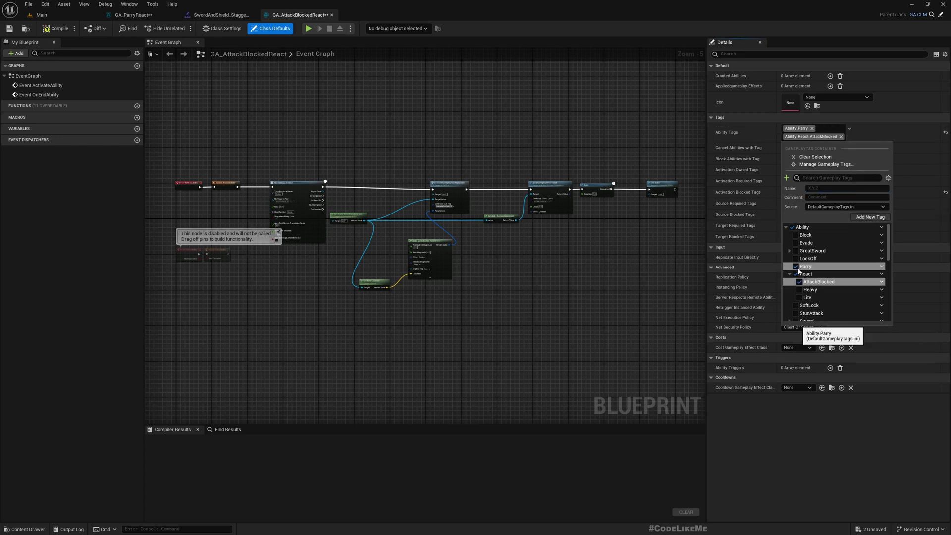
Step: Delete the gameplay cue and effect nodes from the GA_AttackBlockedReact graph
{"action": "right_click_drag", "start_coordinate": [586, 307], "coordinate": [537, 302]}
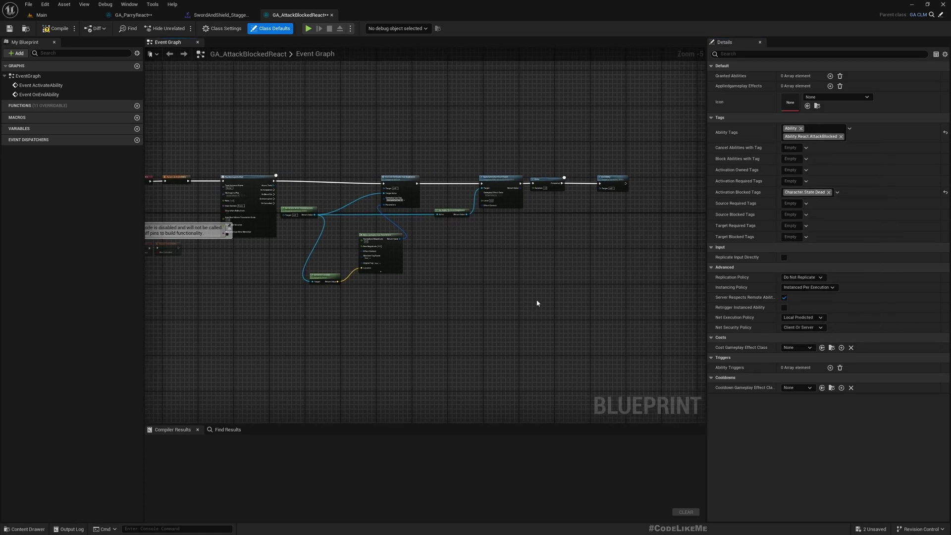
{"action": "scroll", "coordinate": [316, 205], "scroll_direction": "up", "scroll_amount": 4}
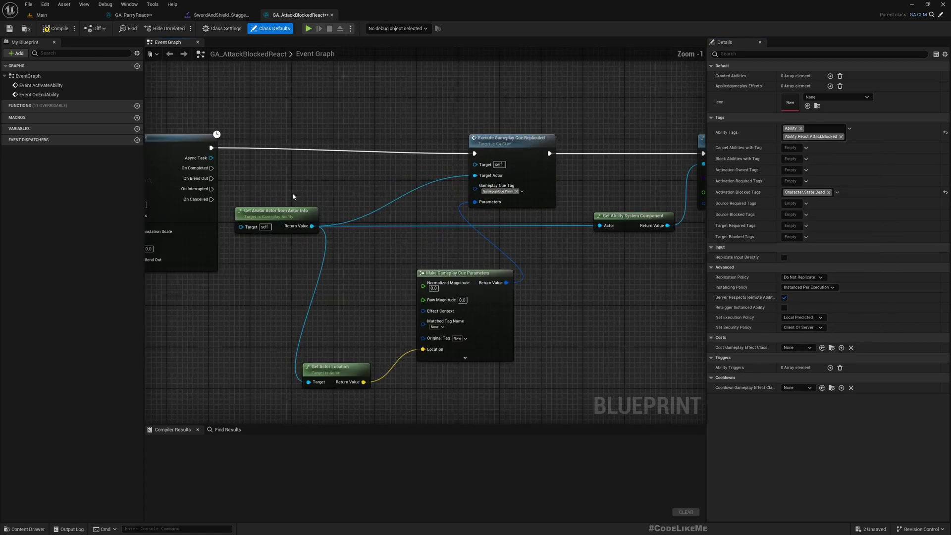
{"action": "scroll", "coordinate": [292, 192], "scroll_direction": "up", "scroll_amount": 1}
{"action": "scroll", "coordinate": [427, 177], "scroll_direction": "up", "scroll_amount": 2}
{"action": "scroll", "coordinate": [278, 178], "scroll_direction": "down", "scroll_amount": 3}
{"action": "scroll", "coordinate": [263, 196], "scroll_direction": "down", "scroll_amount": 2}
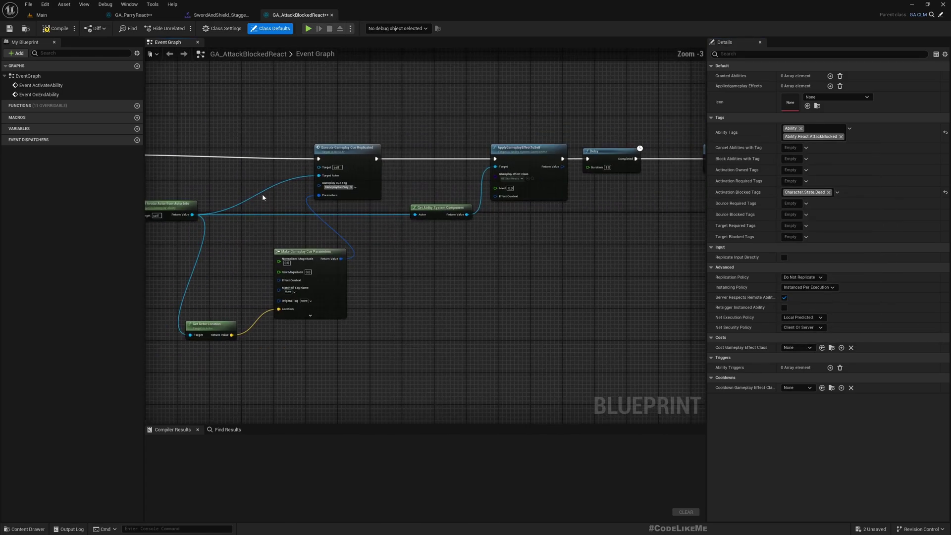
{"action": "right_click_drag", "start_coordinate": [192, 128], "coordinate": [252, 114]}
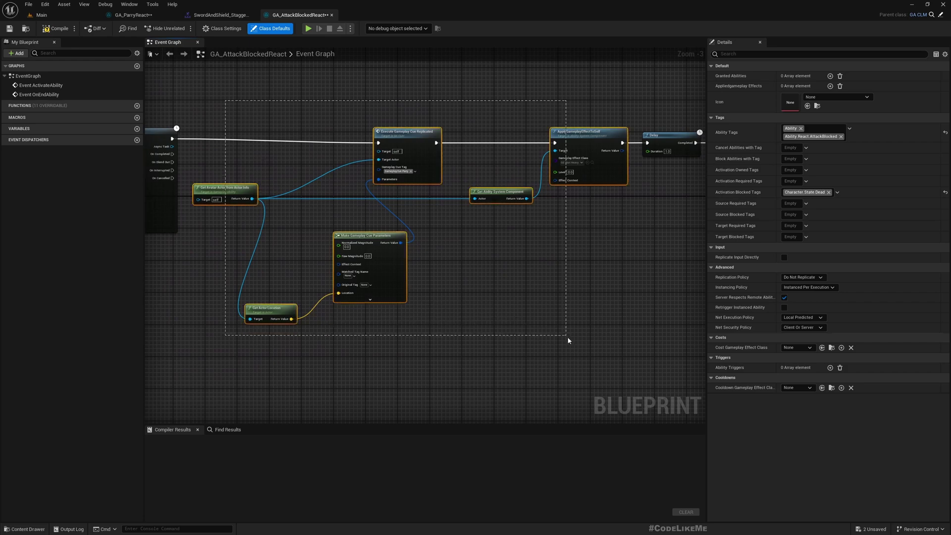
{"action": "left_click_drag", "start_coordinate": [568, 340], "coordinate": [576, 346]}
{"action": "key", "text": "Delete"}
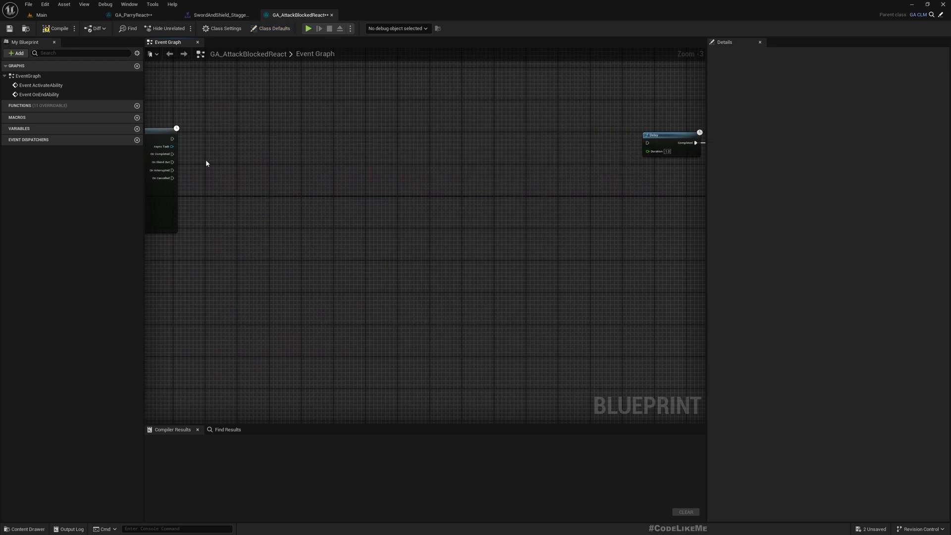
Step: Wire PlayMontageAndWait to Delay and move Delay and End Ability closer to it
{"action": "left_click_drag", "start_coordinate": [618, 157], "coordinate": [648, 143]}
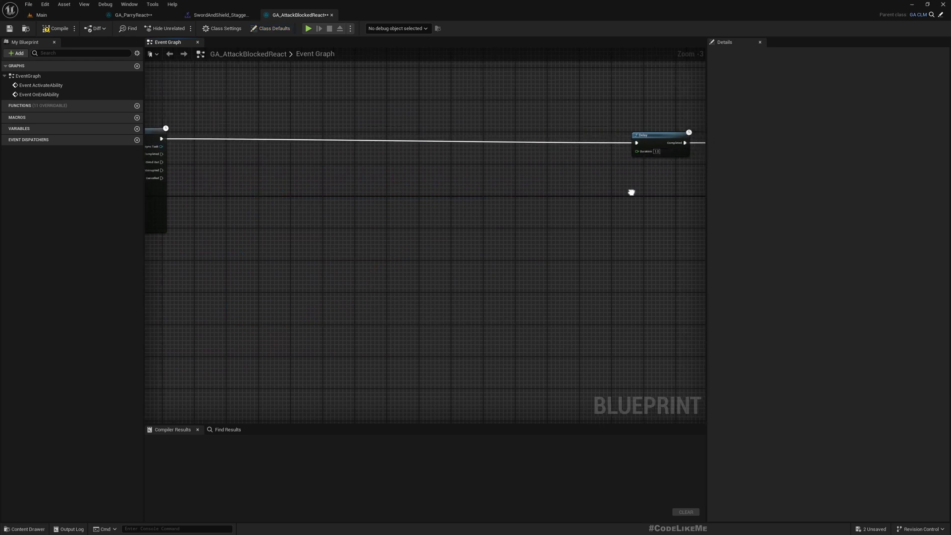
{"action": "right_click_drag", "start_coordinate": [630, 190], "coordinate": [486, 119]}
{"action": "right_click_drag", "start_coordinate": [493, 210], "coordinate": [641, 245]}
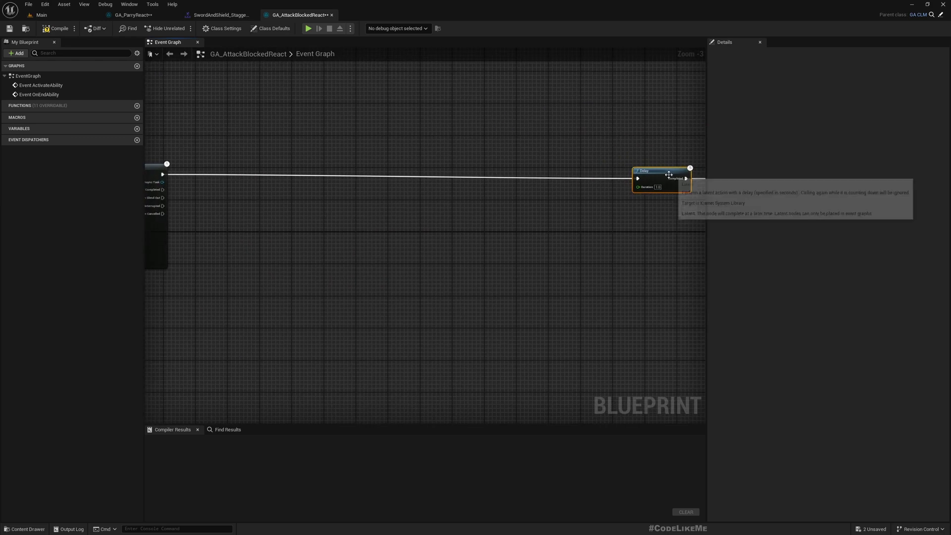
{"action": "left_click_drag", "start_coordinate": [672, 175], "coordinate": [257, 173]}
{"action": "right_click_drag", "start_coordinate": [240, 172], "coordinate": [319, 274]}
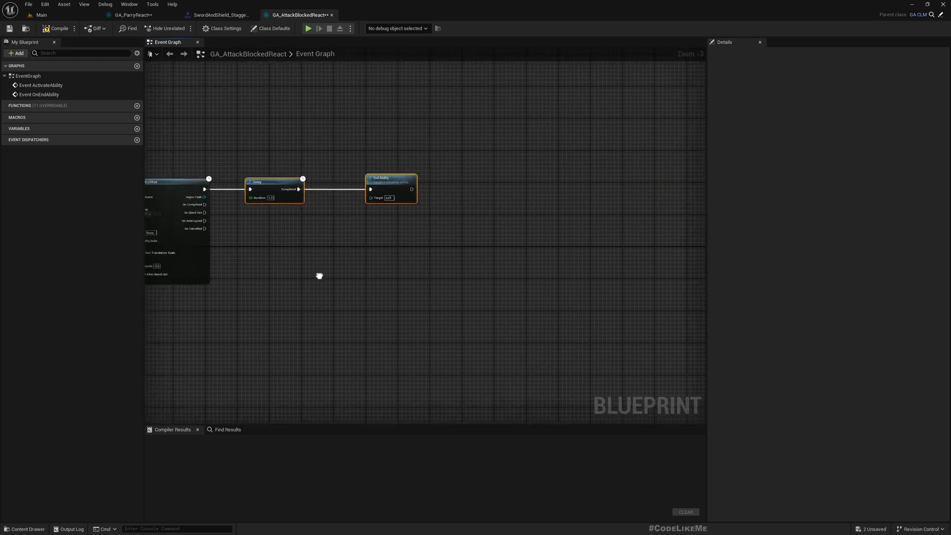
{"action": "scroll", "coordinate": [319, 274], "scroll_direction": "up", "scroll_amount": 2}
{"action": "scroll", "coordinate": [519, 261], "scroll_direction": "up", "scroll_amount": 2}
{"action": "right_click_drag", "start_coordinate": [625, 196], "coordinate": [493, 199]}
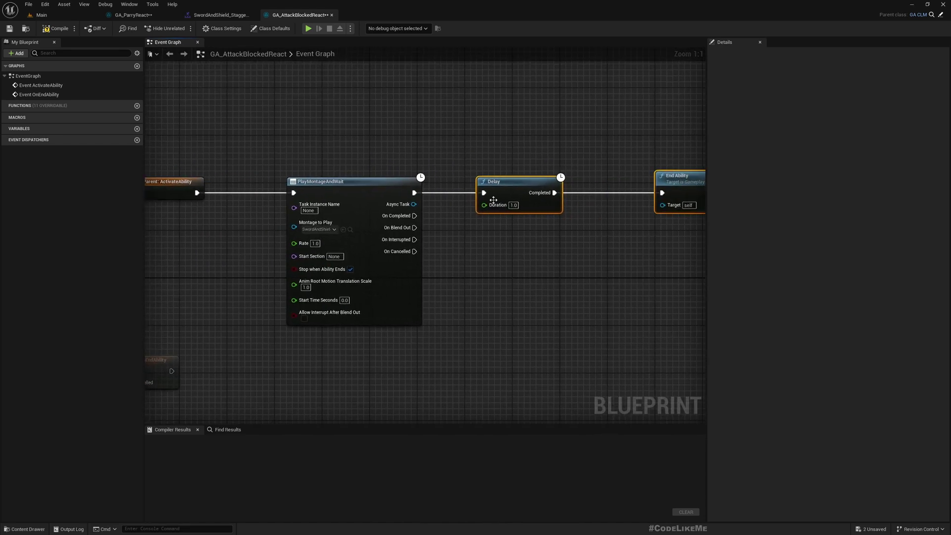
{"action": "right_click_drag", "start_coordinate": [226, 257], "coordinate": [348, 244]}
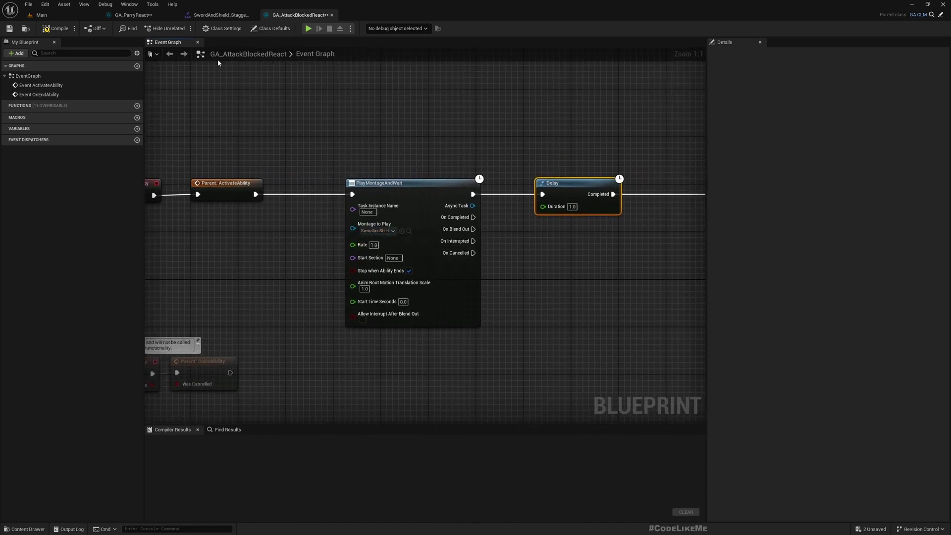
{"action": "left_click", "coordinate": [66, 17]}
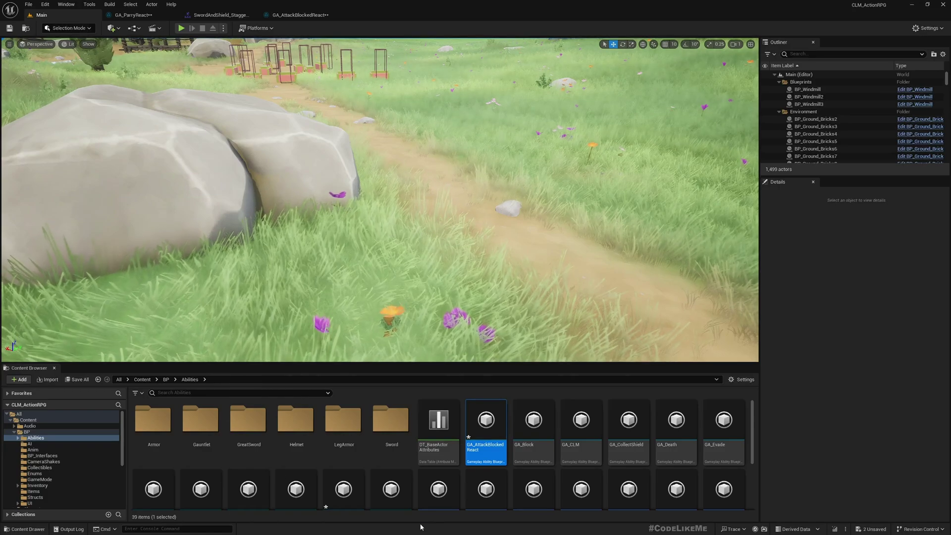
Step: Open GA_HitReactSwordLite from the Sword folder and preview its Hit Reaction Blocked montage
{"action": "double_click", "coordinate": [391, 423]}
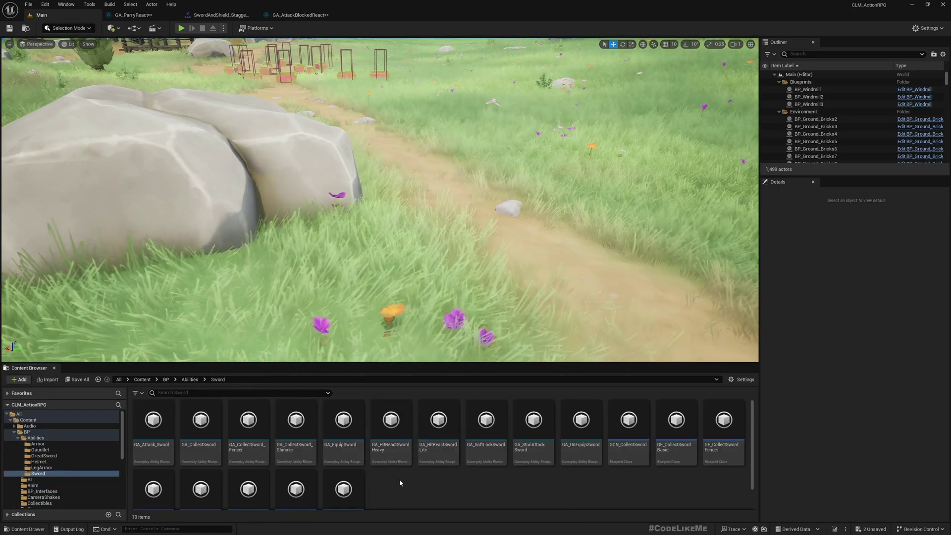
{"action": "scroll", "coordinate": [405, 482], "scroll_direction": "down", "scroll_amount": 1}
{"action": "scroll", "coordinate": [411, 483], "scroll_direction": "down", "scroll_amount": 1}
{"action": "scroll", "coordinate": [411, 482], "scroll_direction": "up", "scroll_amount": 2}
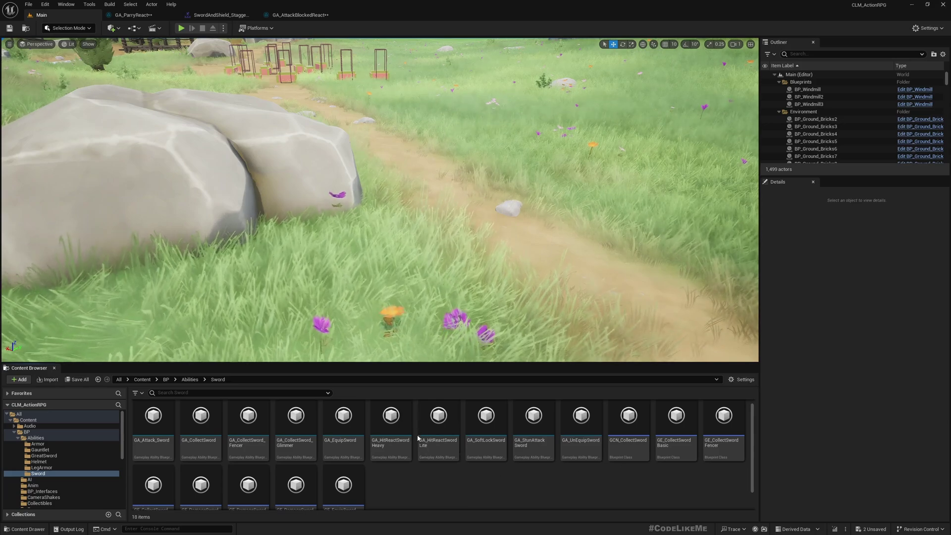
{"action": "double_click", "coordinate": [438, 435]}
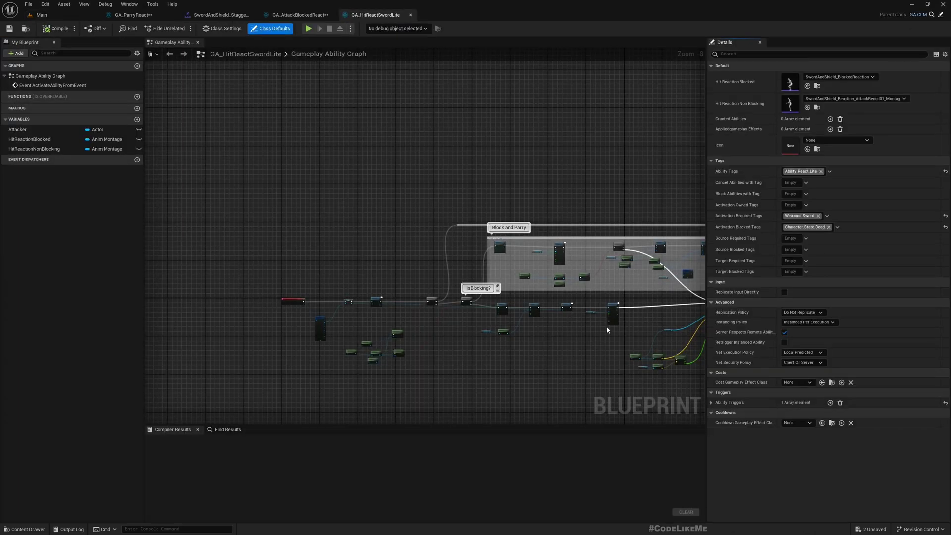
{"action": "scroll", "coordinate": [464, 327], "scroll_direction": "up", "scroll_amount": 2}
{"action": "scroll", "coordinate": [465, 328], "scroll_direction": "up", "scroll_amount": 3}
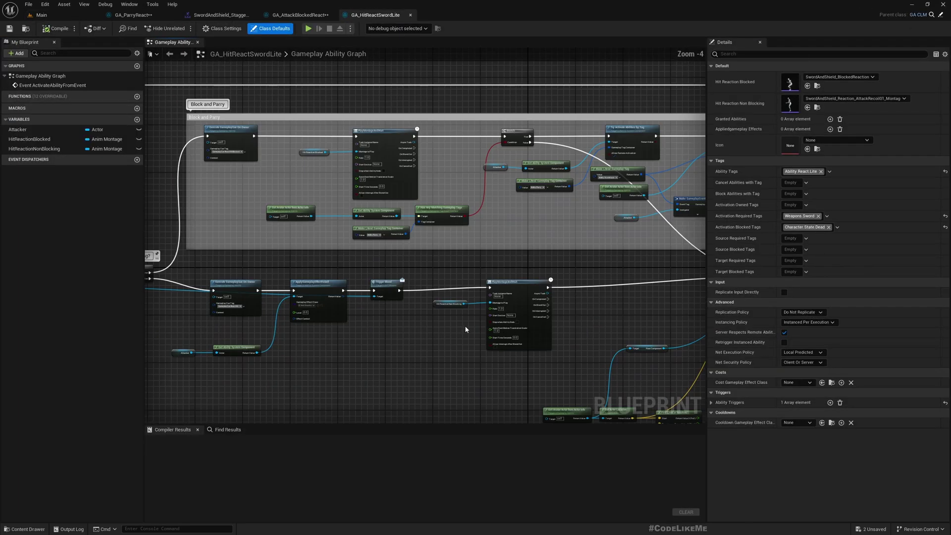
{"action": "double_click", "coordinate": [789, 84]}
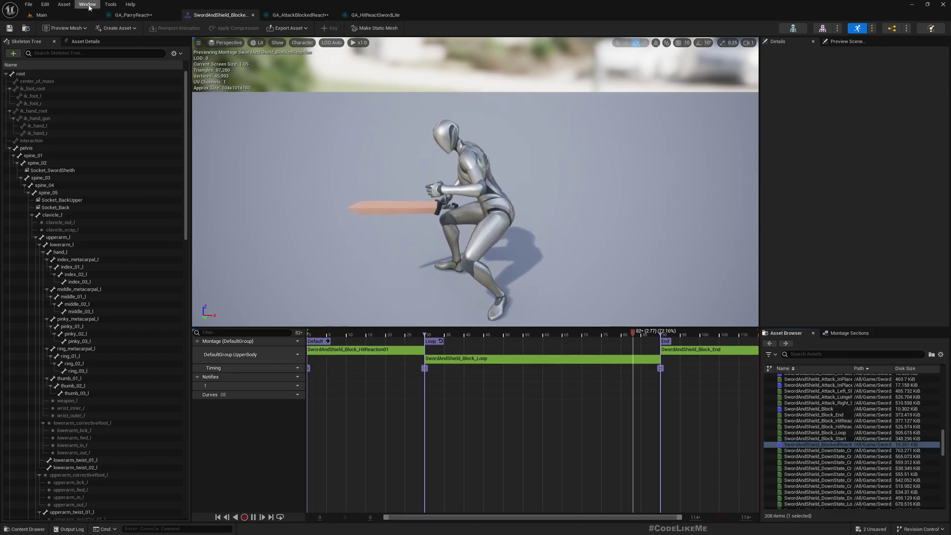
Step: Flip between the level, GA_AttackBlockedReact and montage tabs, ending on GA_HitReactSwordLite
{"action": "left_click", "coordinate": [42, 15]}
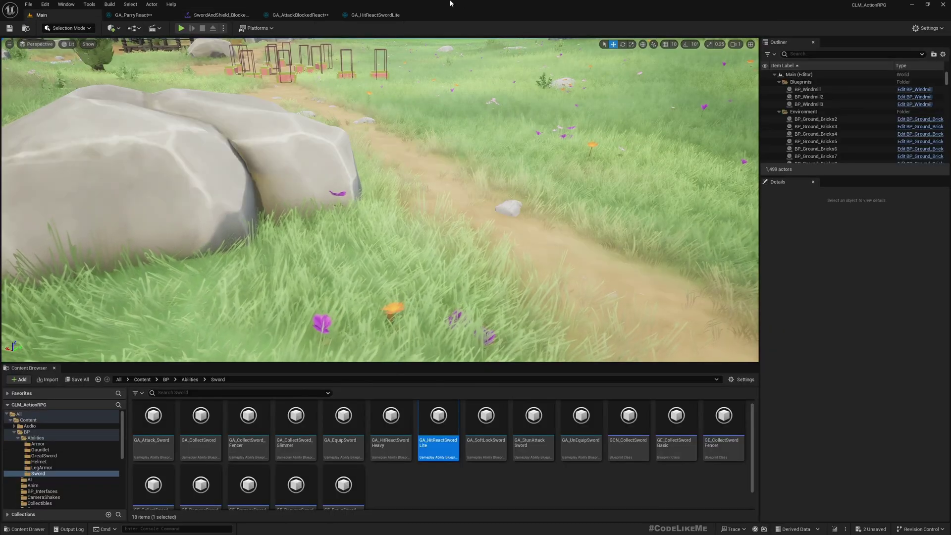
{"action": "left_click", "coordinate": [300, 15]}
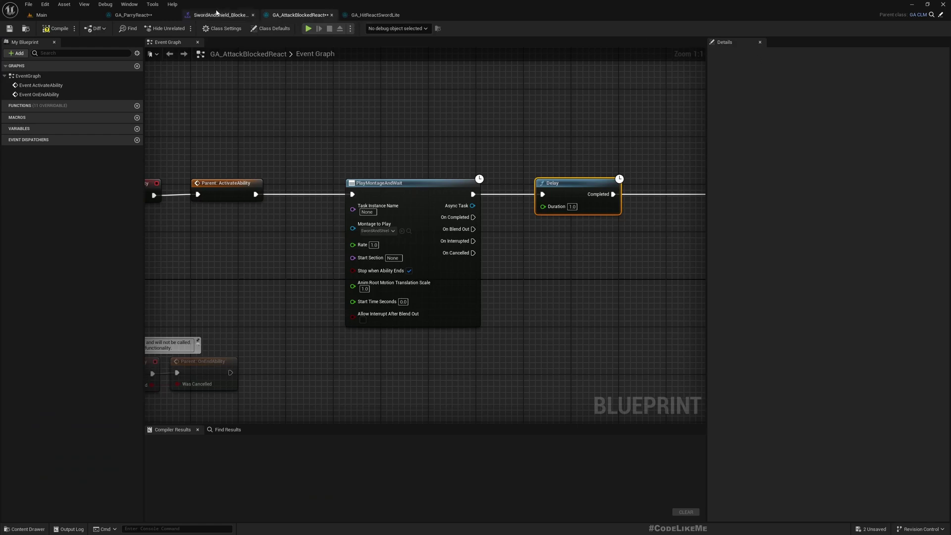
{"action": "left_click", "coordinate": [216, 14]}
{"action": "left_click", "coordinate": [312, 14]}
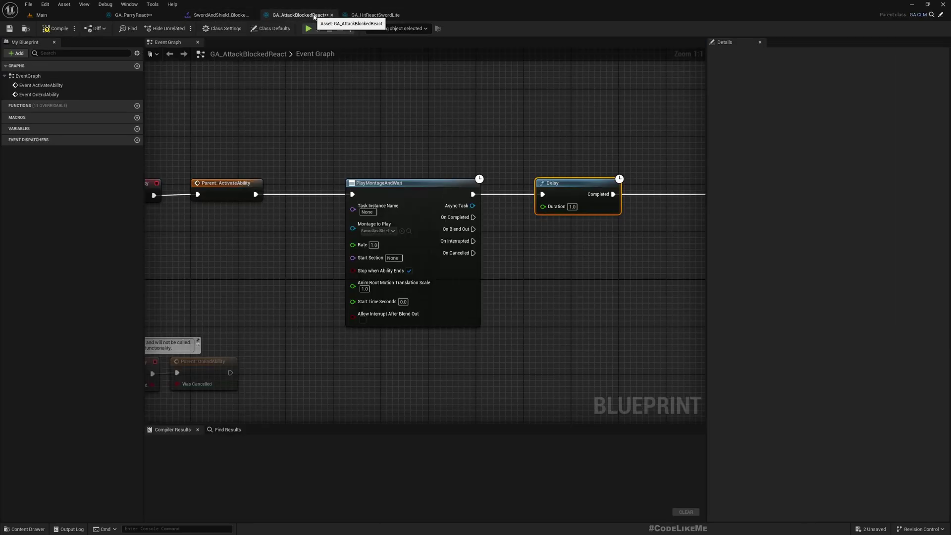
{"action": "left_click", "coordinate": [367, 15]}
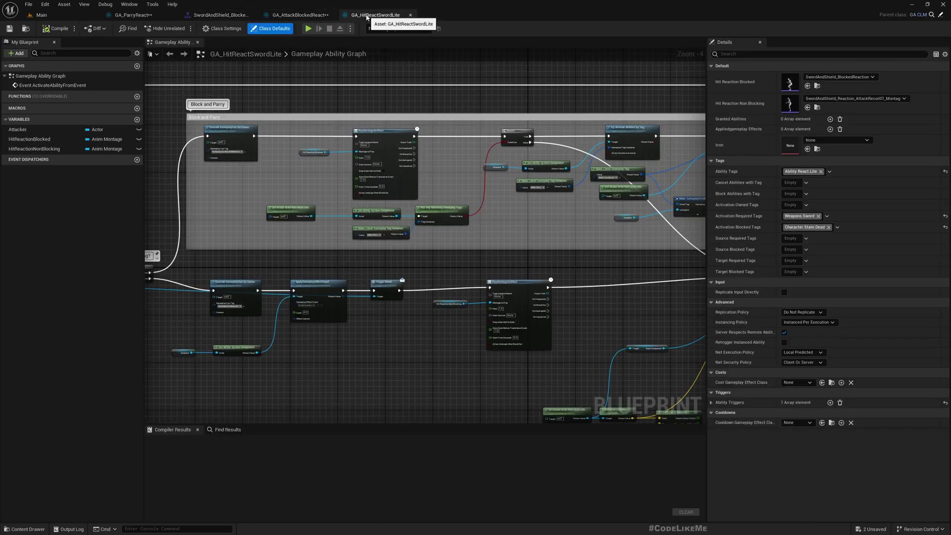
Step: Preview the AttackRecoil01 montage, pausing and scrubbing it to a later pose
{"action": "double_click", "coordinate": [786, 102]}
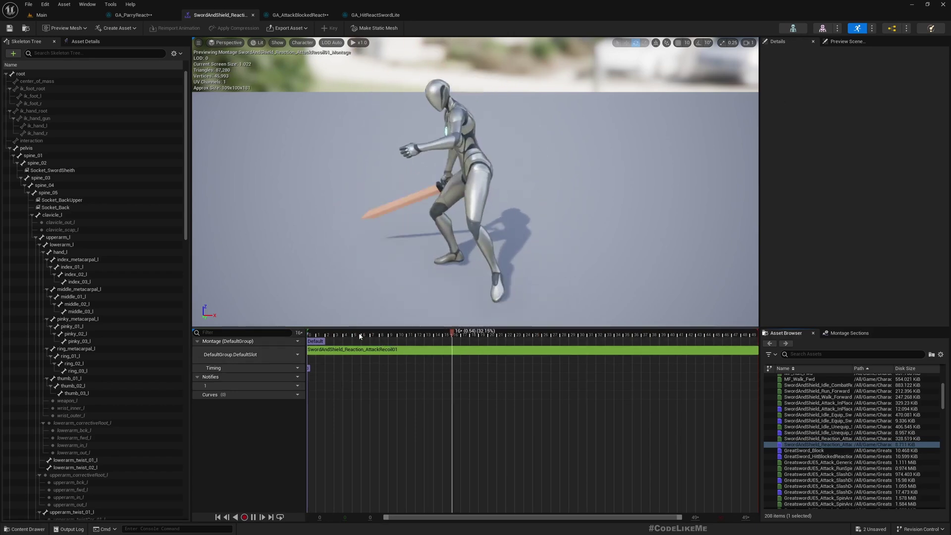
{"action": "left_click", "coordinate": [316, 346]}
{"action": "mouse_move", "coordinate": [316, 346]}
{"action": "left_mouse_down"}
{"action": "mouse_move", "coordinate": [368, 355]}
{"action": "mouse_move", "coordinate": [30, 54]}
{"action": "left_mouse_up"}
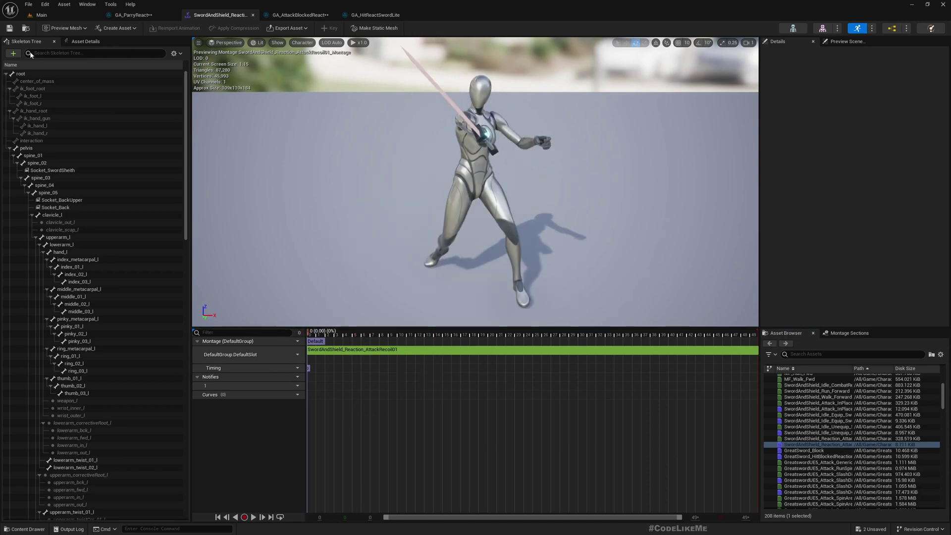
{"action": "left_click", "coordinate": [27, 30]}
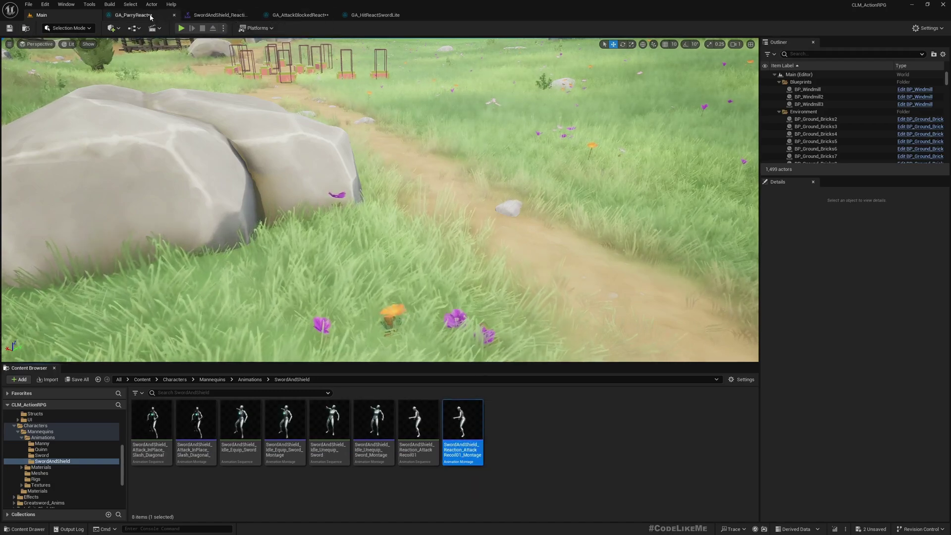
{"action": "left_click", "coordinate": [296, 16]}
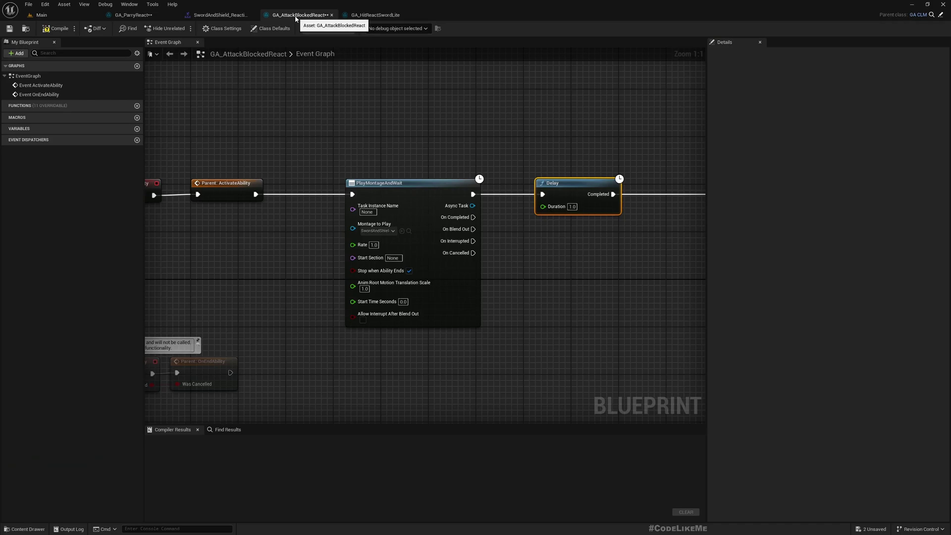
{"action": "left_click", "coordinate": [408, 232]}
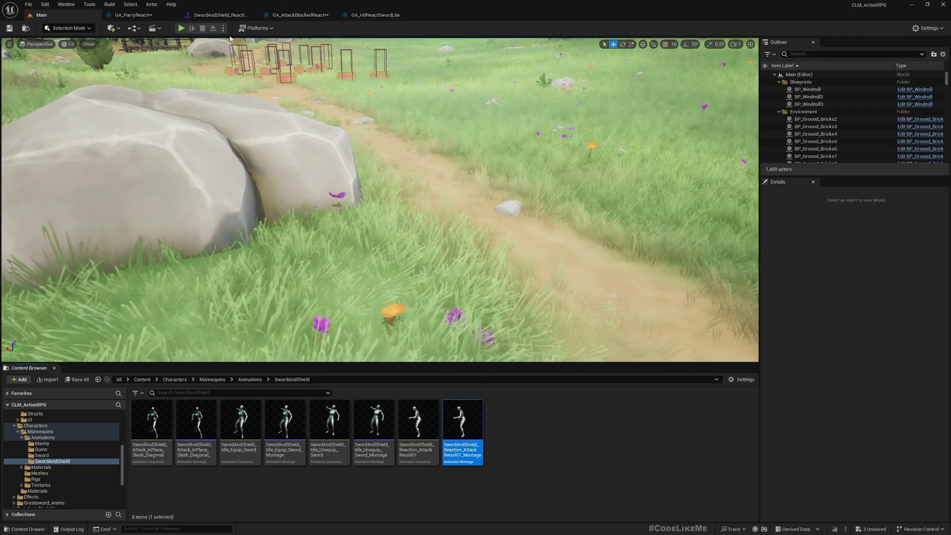
{"action": "scroll", "coordinate": [50, 446], "scroll_direction": "up", "scroll_amount": 3}
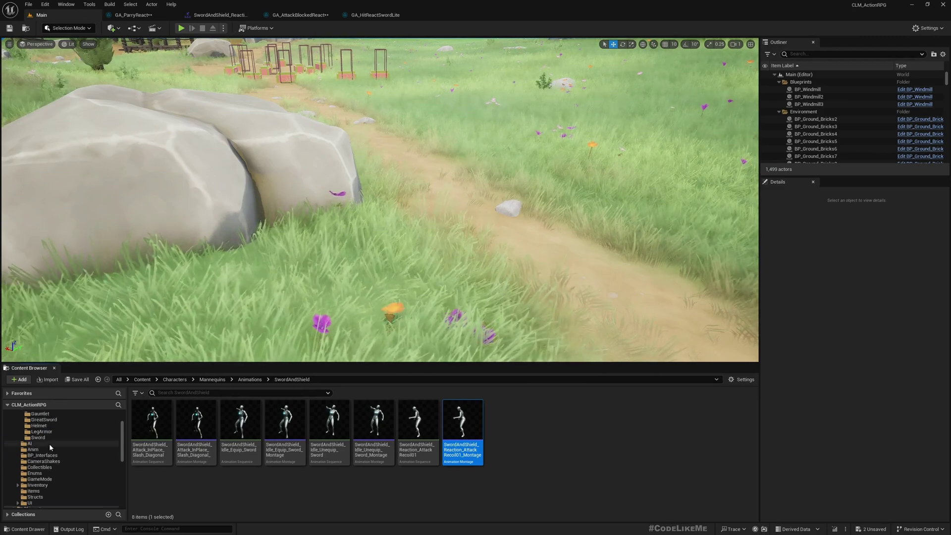
Step: Browse from the right sparring character to its asset and select BP_ThirdPersonCharacter_Base
{"action": "right_click_drag", "start_coordinate": [265, 223], "coordinate": [267, 224]}
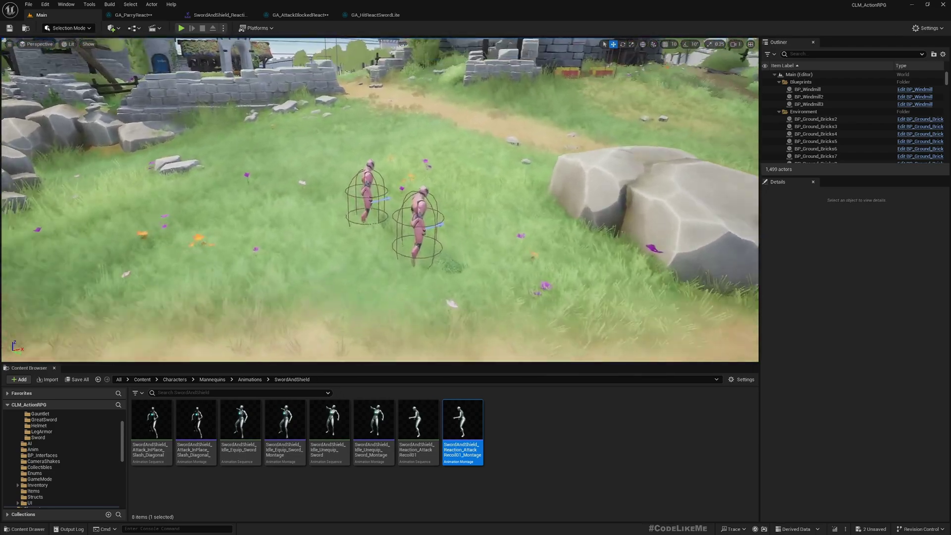
{"action": "right_click", "coordinate": [429, 201]}
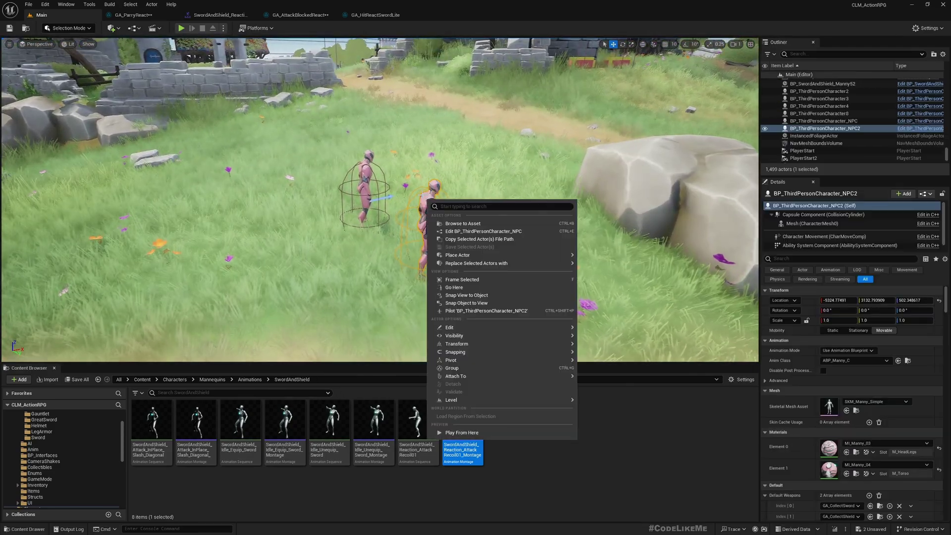
{"action": "left_click", "coordinate": [457, 223]}
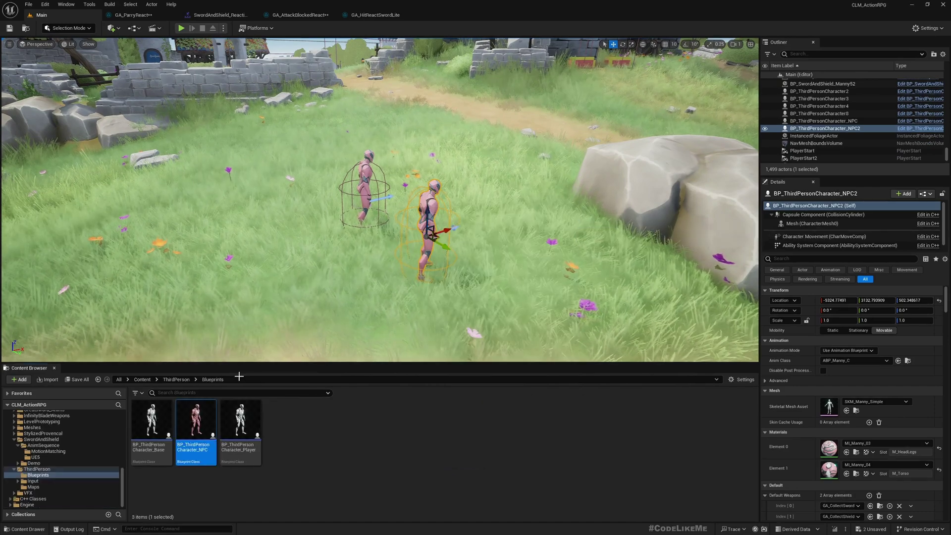
{"action": "left_click", "coordinate": [153, 420]}
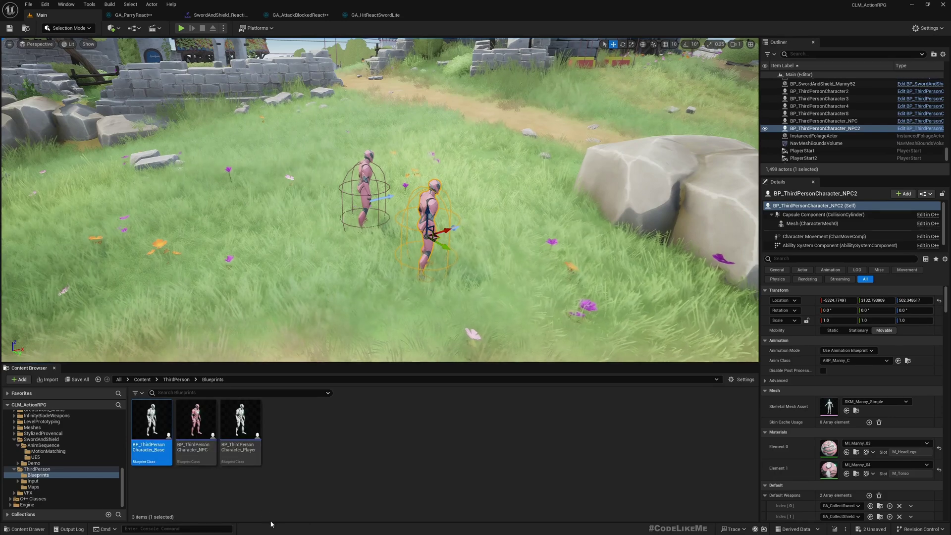
Step: Add GA_AttackBlockedReact as Index 9 in BP_ThirdPersonCharacter_Base's Default Abilities
{"action": "double_click", "coordinate": [152, 427]}
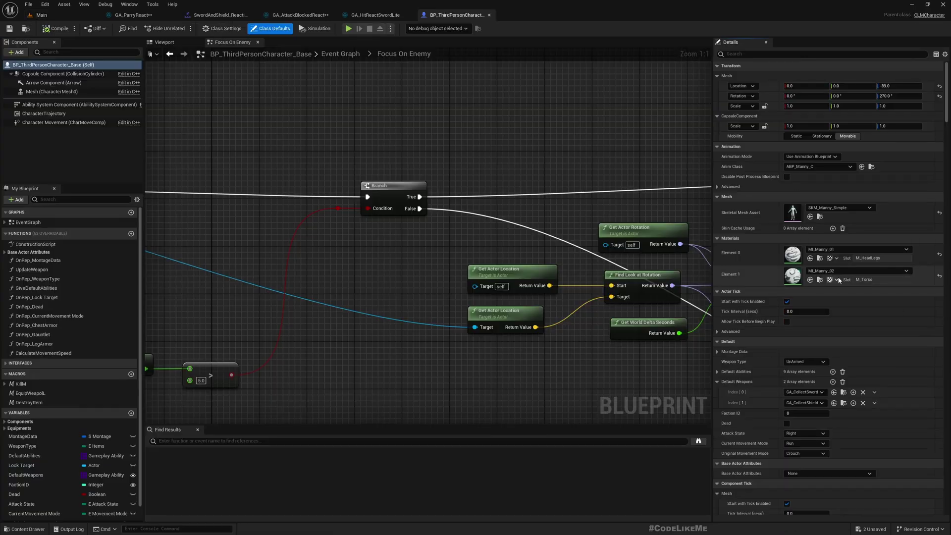
{"action": "left_click", "coordinate": [718, 372]}
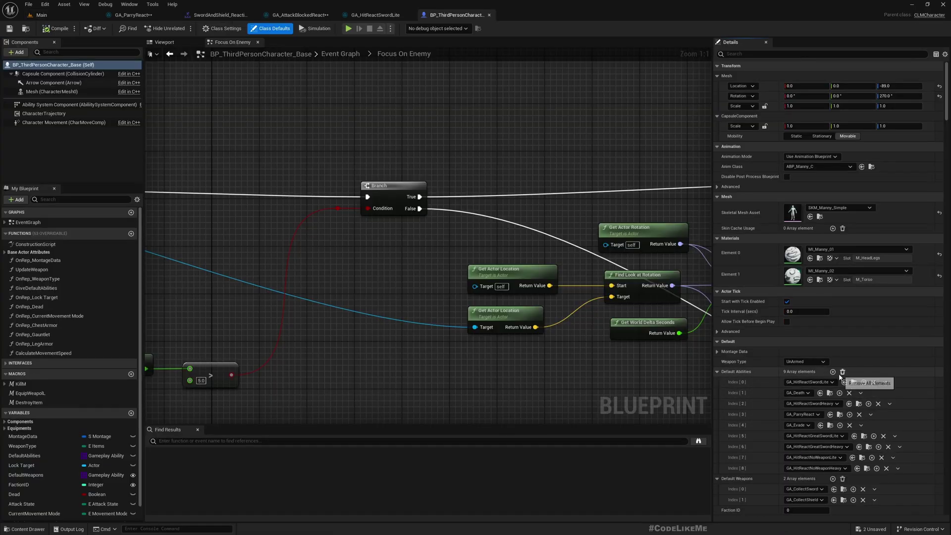
{"action": "scroll", "coordinate": [840, 375], "scroll_direction": "down", "scroll_amount": 1}
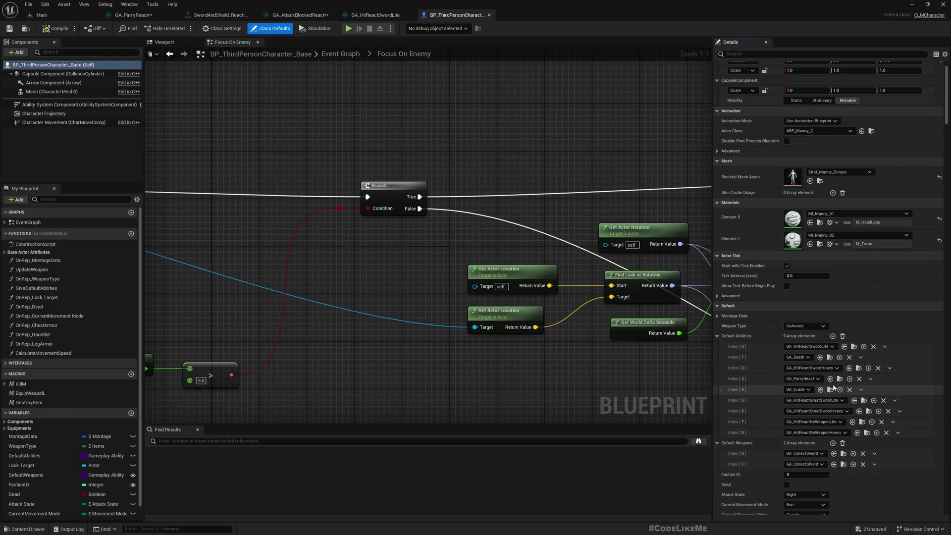
{"action": "left_click", "coordinate": [833, 336]}
{"action": "left_click", "coordinate": [800, 442]}
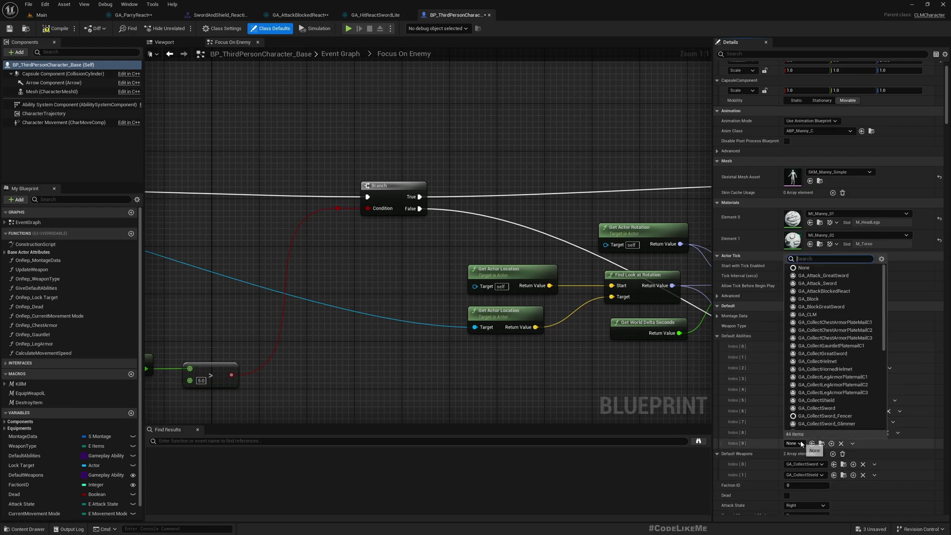
{"action": "left_click", "coordinate": [836, 292]}
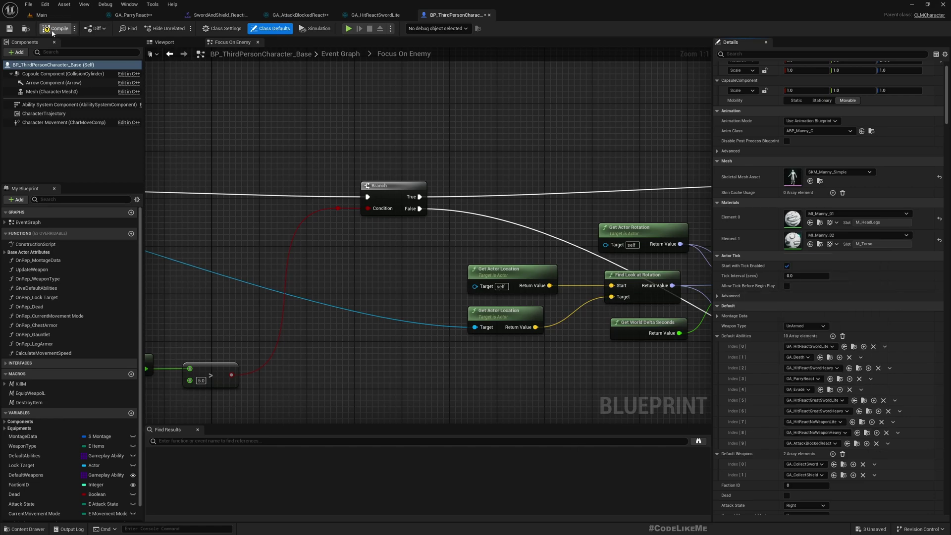
{"action": "left_click", "coordinate": [63, 21]}
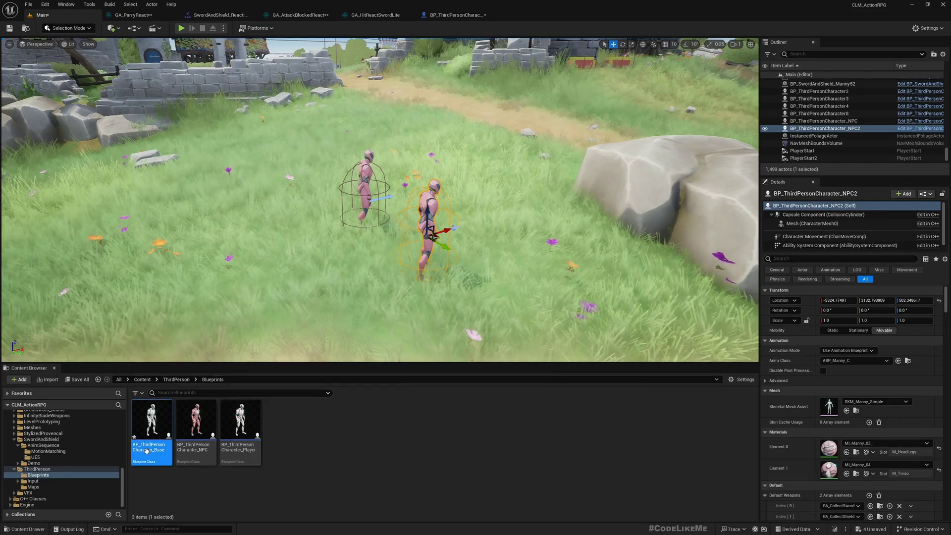
{"action": "scroll", "coordinate": [83, 453], "scroll_direction": "up", "scroll_amount": 5}
Step: Browse into the Abilities folder and then its Sword subfolder in the Content Browser
{"action": "left_click", "coordinate": [37, 438]}
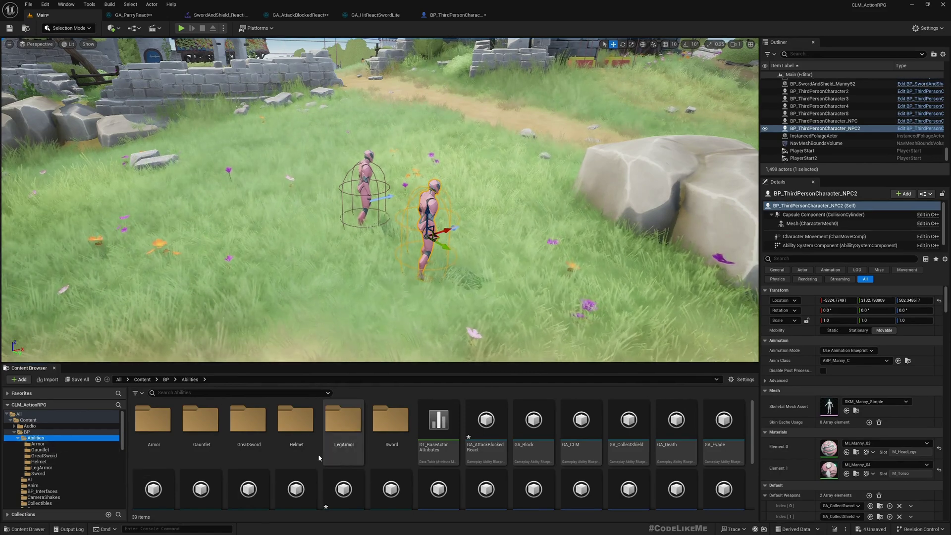
{"action": "double_click", "coordinate": [390, 420]}
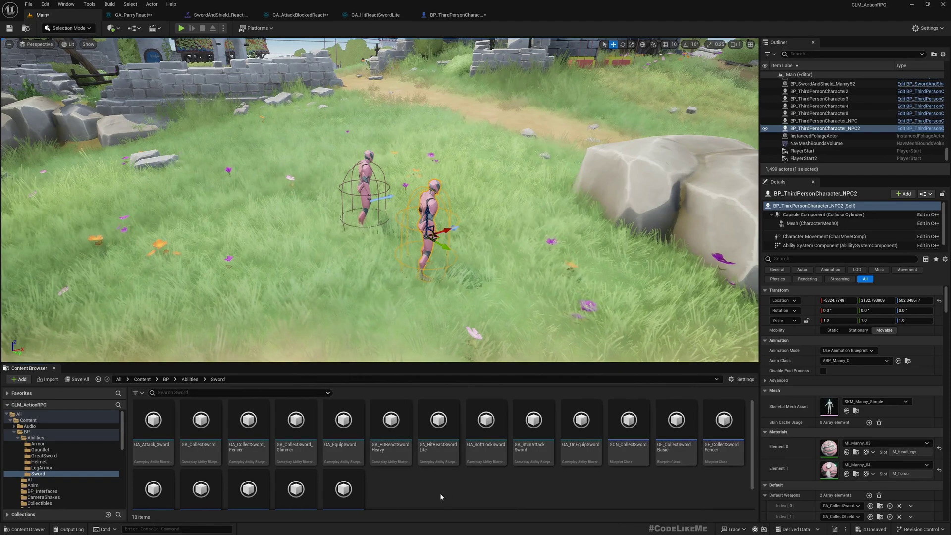
Step: Open GA_HitReactSwordLite and inspect its Try Activate Abilities by Tag node beside the Branch
{"action": "double_click", "coordinate": [433, 422]}
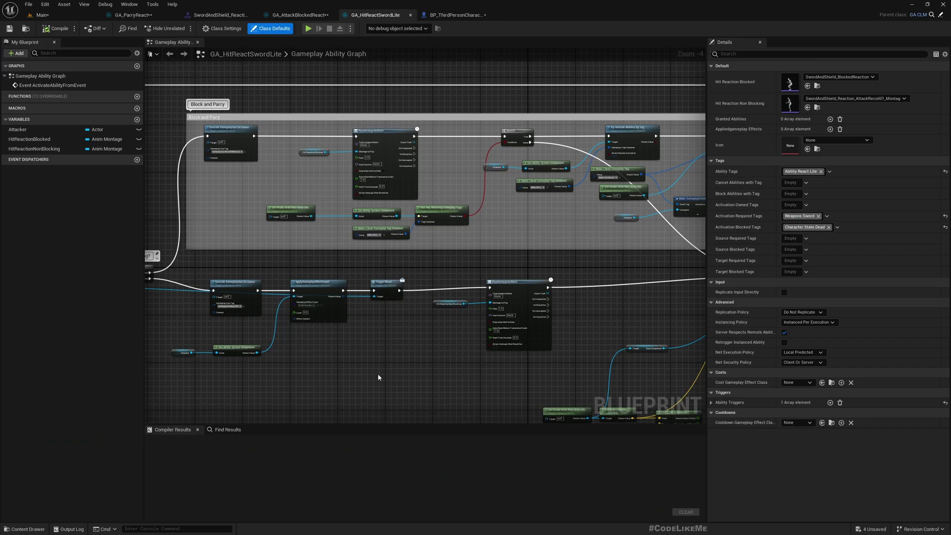
{"action": "scroll", "coordinate": [404, 224], "scroll_direction": "up", "scroll_amount": 4}
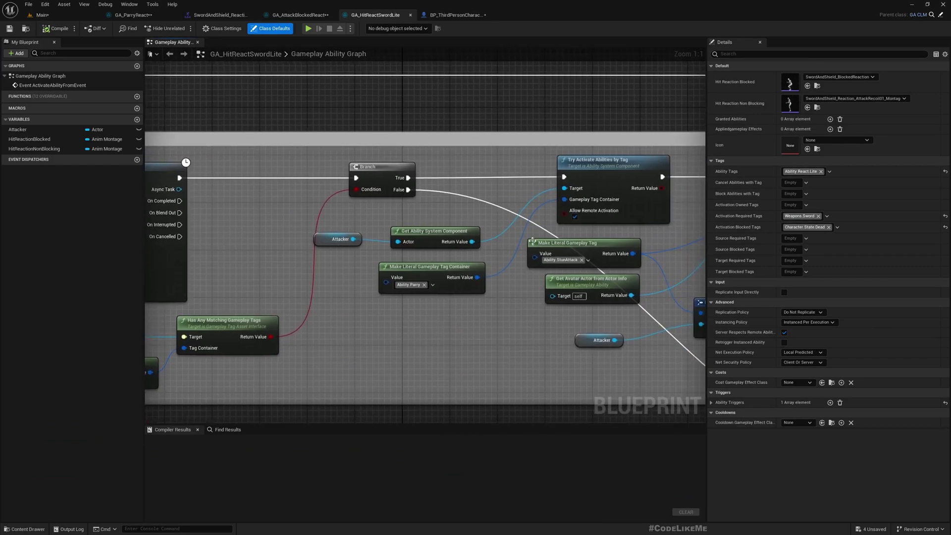
{"action": "right_click_drag", "start_coordinate": [366, 247], "coordinate": [481, 161]}
{"action": "left_click", "coordinate": [481, 161]}
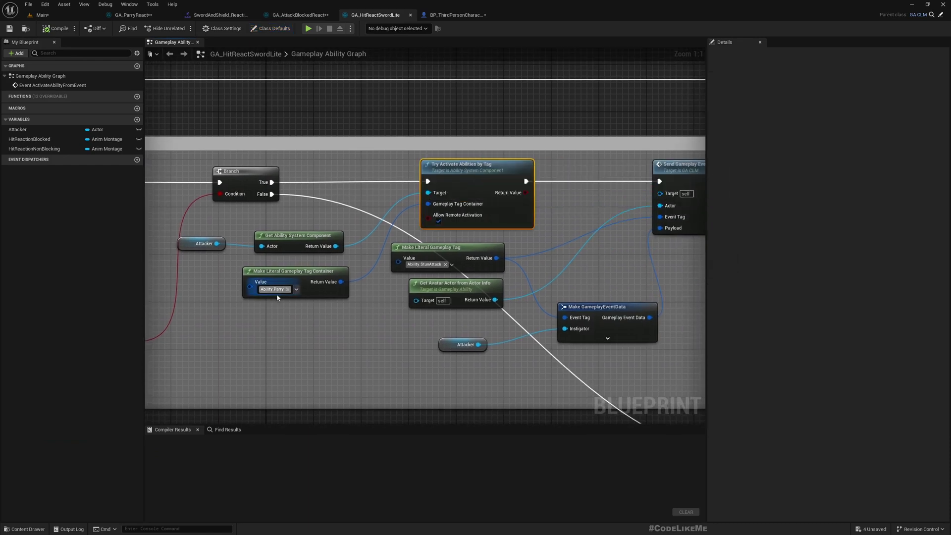
{"action": "right_click", "coordinate": [531, 229]}
Step: Inspect the PlayMontageAndWait node and select the four parry-check nodes together
{"action": "right_click_drag", "start_coordinate": [223, 312], "coordinate": [395, 301]}
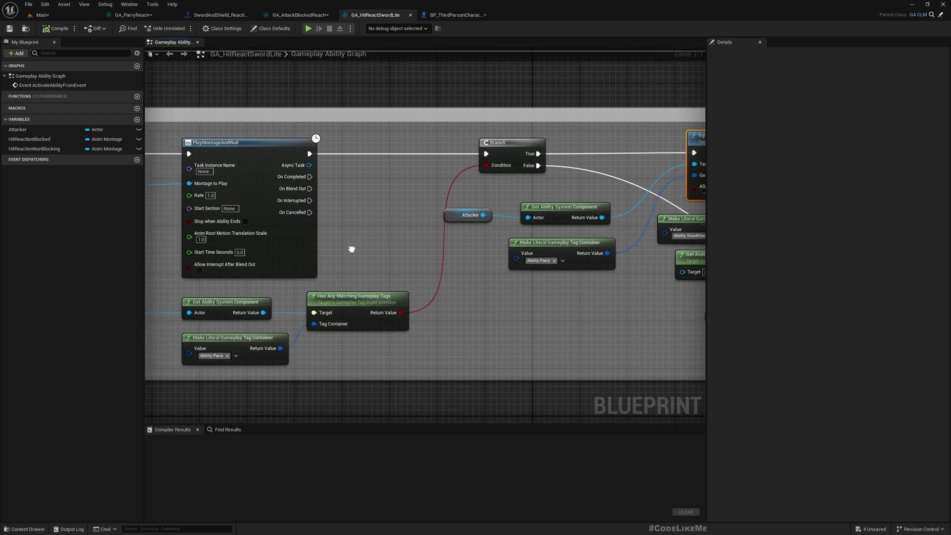
{"action": "right_click_drag", "start_coordinate": [331, 244], "coordinate": [470, 257]}
{"action": "right_click_drag", "start_coordinate": [333, 292], "coordinate": [366, 295]}
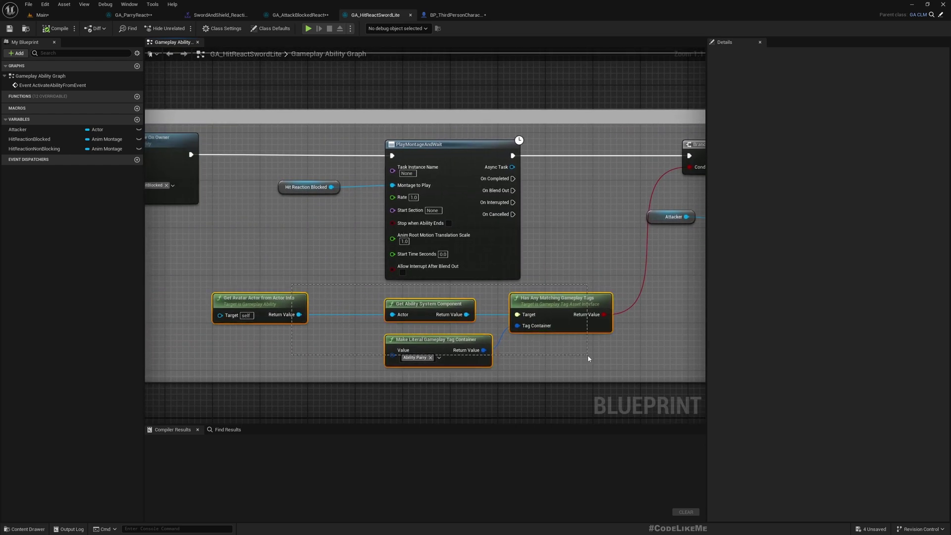
{"action": "left_click_drag", "start_coordinate": [588, 354], "coordinate": [588, 354]}
Step: Review the Branch, comment box, GameplayCue row and event data nodes around the activation
{"action": "right_click_drag", "start_coordinate": [473, 195], "coordinate": [353, 207]}
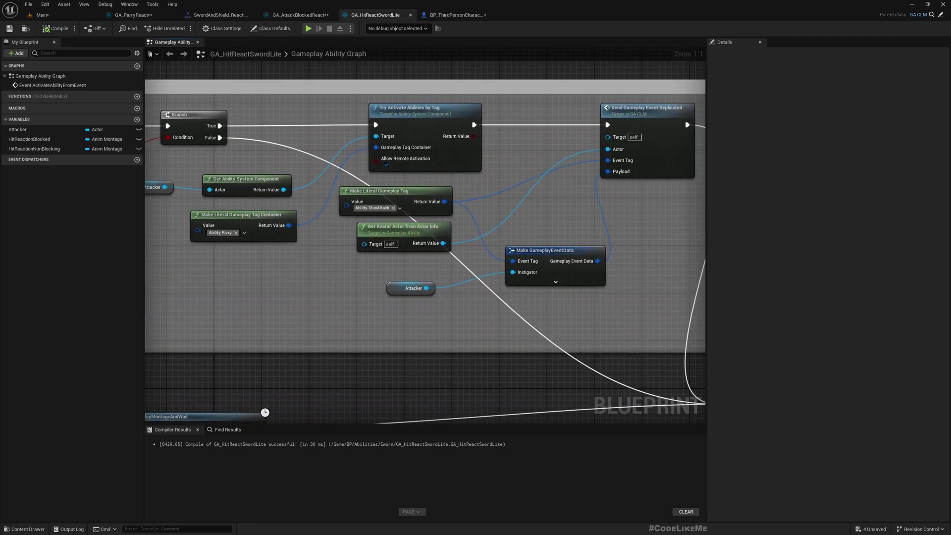
{"action": "right_click_drag", "start_coordinate": [640, 246], "coordinate": [201, 271]}
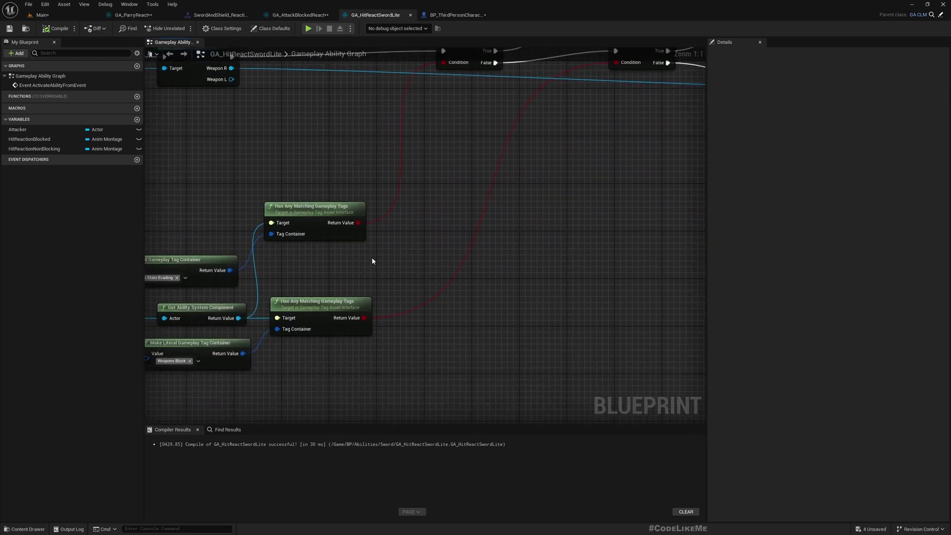
{"action": "right_click_drag", "start_coordinate": [373, 261], "coordinate": [304, 400]}
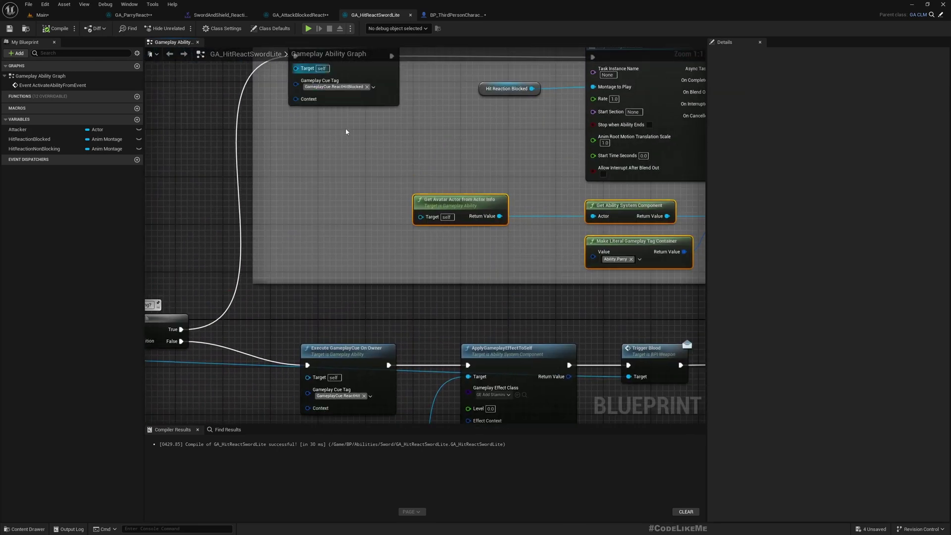
{"action": "right_click_drag", "start_coordinate": [346, 131], "coordinate": [221, 220]}
{"action": "right_click_drag", "start_coordinate": [516, 229], "coordinate": [470, 243]}
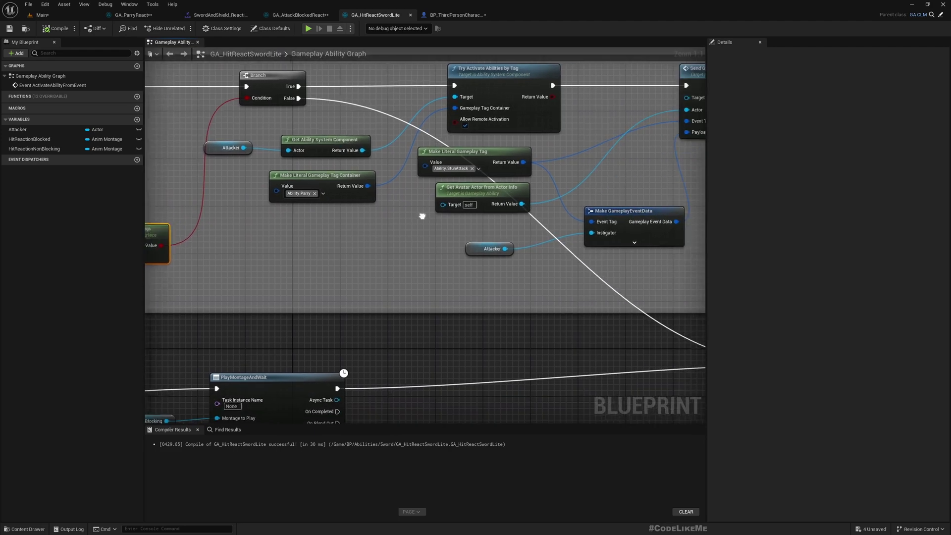
Step: Enlarge the comment box and duplicate Try Activate Abilities by Tag below the original
{"action": "left_click", "coordinate": [495, 77]}
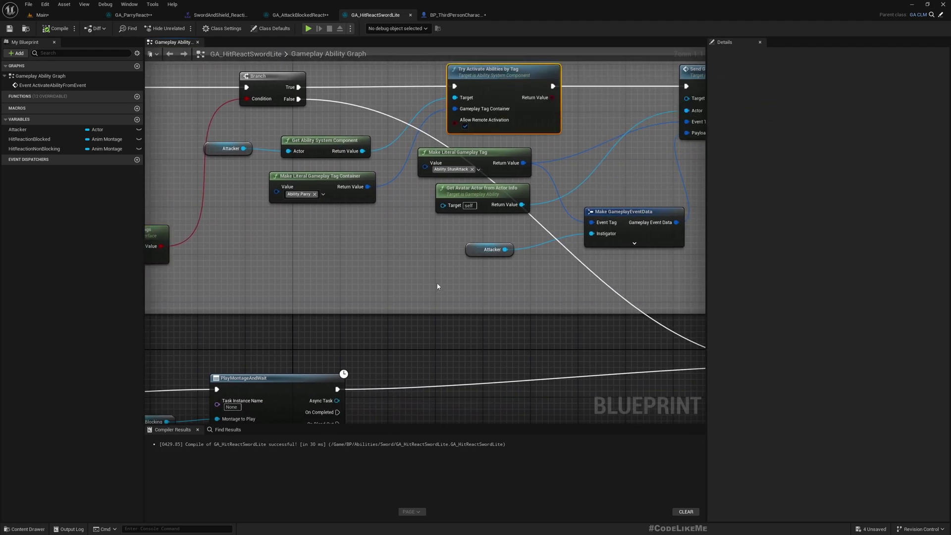
{"action": "scroll", "coordinate": [438, 284], "scroll_direction": "down", "scroll_amount": 2}
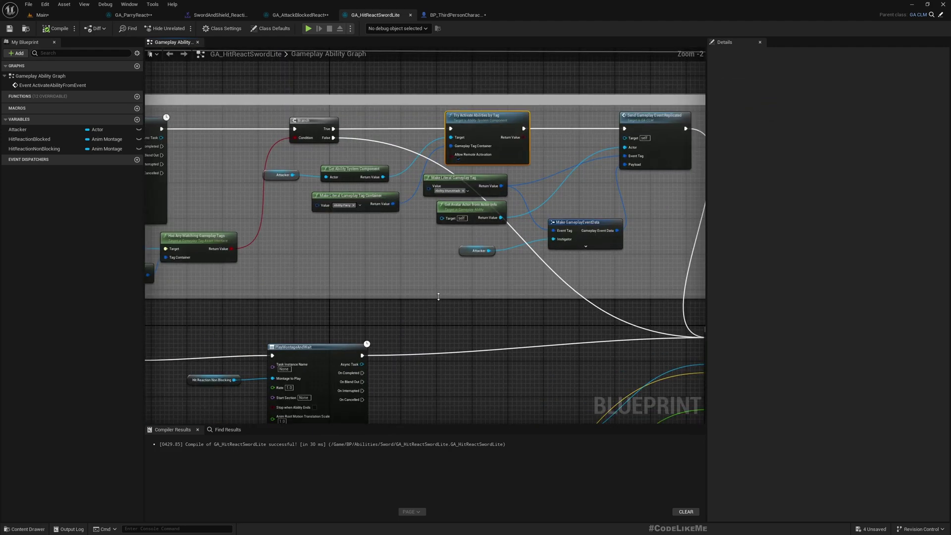
{"action": "left_click_drag", "start_coordinate": [442, 324], "coordinate": [446, 338]}
{"action": "key", "text": "ctrl+c"}
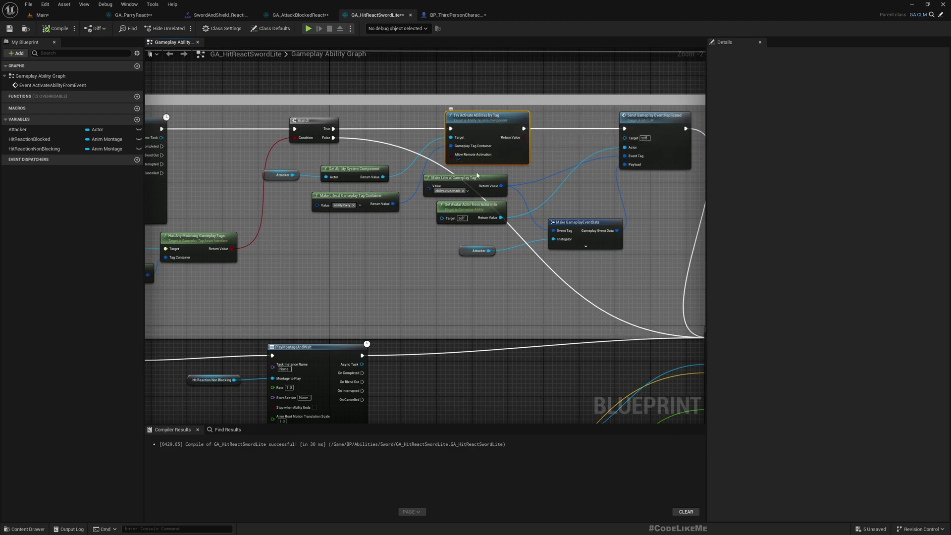
{"action": "key", "text": "ctrl+v"}
{"action": "left_click_drag", "start_coordinate": [509, 257], "coordinate": [503, 277]}
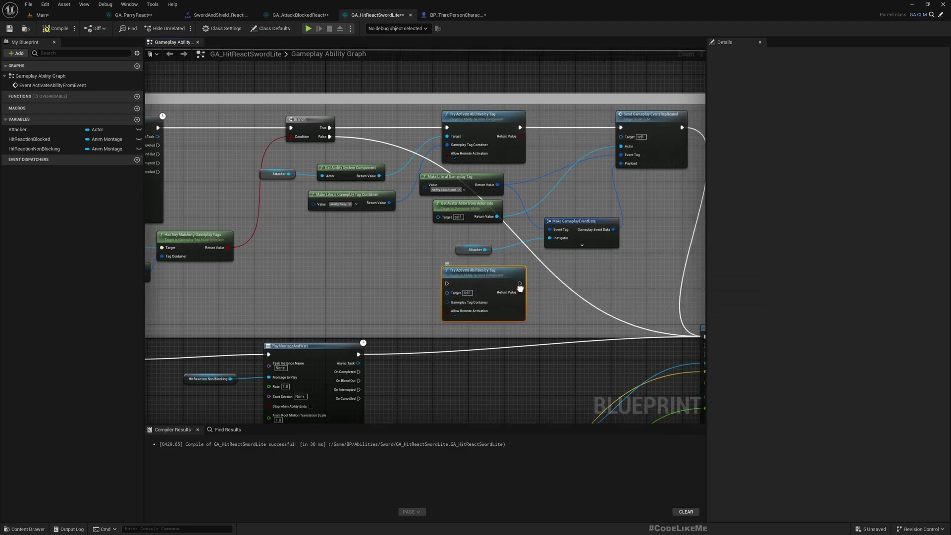
{"action": "right_click_drag", "start_coordinate": [502, 277], "coordinate": [350, 257]}
{"action": "mouse_move", "coordinate": [349, 257]}
{"action": "left_mouse_down"}
{"action": "mouse_move", "coordinate": [547, 324]}
{"action": "mouse_move", "coordinate": [535, 315]}
{"action": "left_mouse_up"}
{"action": "scroll", "coordinate": [319, 164], "scroll_direction": "up", "scroll_amount": 2}
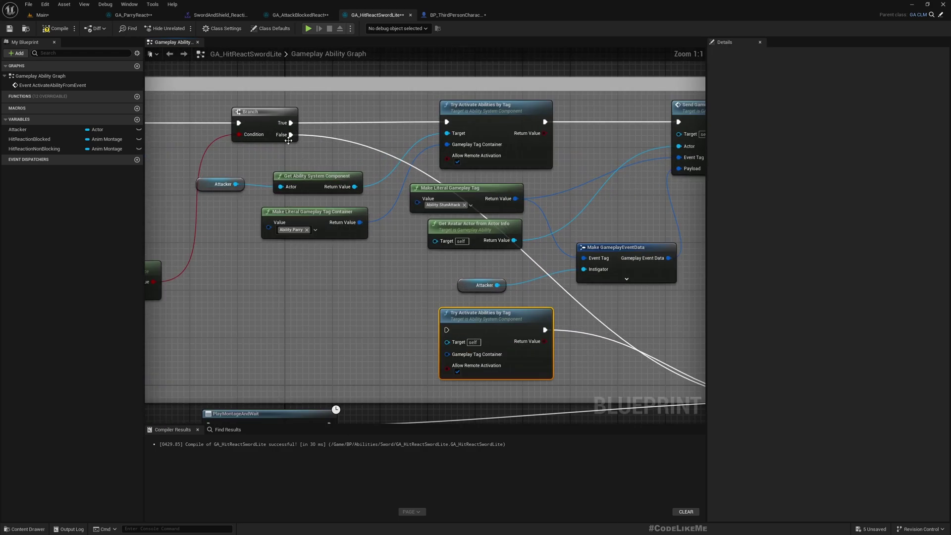
Step: Wire the Branch's False output and the ability system component into the duplicate node
{"action": "left_click_drag", "start_coordinate": [290, 135], "coordinate": [383, 277]}
{"action": "left_click_drag", "start_coordinate": [449, 333], "coordinate": [448, 332]}
{"action": "right_click_drag", "start_coordinate": [448, 332], "coordinate": [513, 282]}
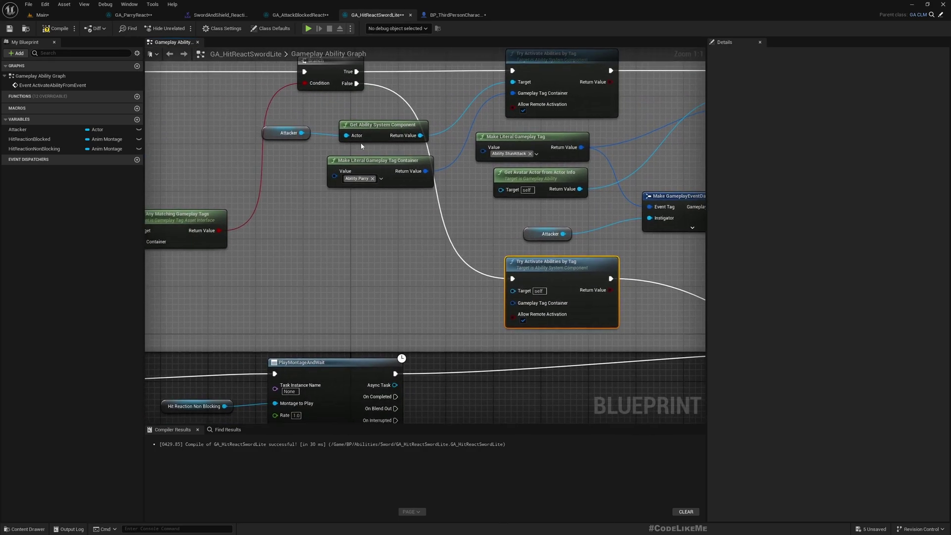
{"action": "left_click_drag", "start_coordinate": [420, 135], "coordinate": [481, 223]}
{"action": "left_click_drag", "start_coordinate": [514, 300], "coordinate": [513, 292]}
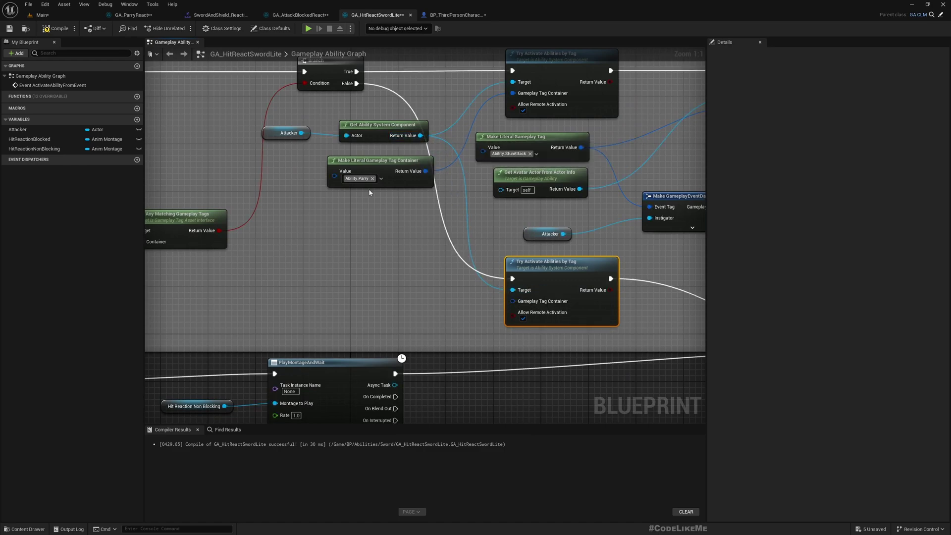
Step: Duplicate the tag container, swap Ability.Parry for Ability.React.AttackBlocked, connect it, and return to Main
{"action": "key", "text": "ctrl+c"}
{"action": "key", "text": "ctrl+v"}
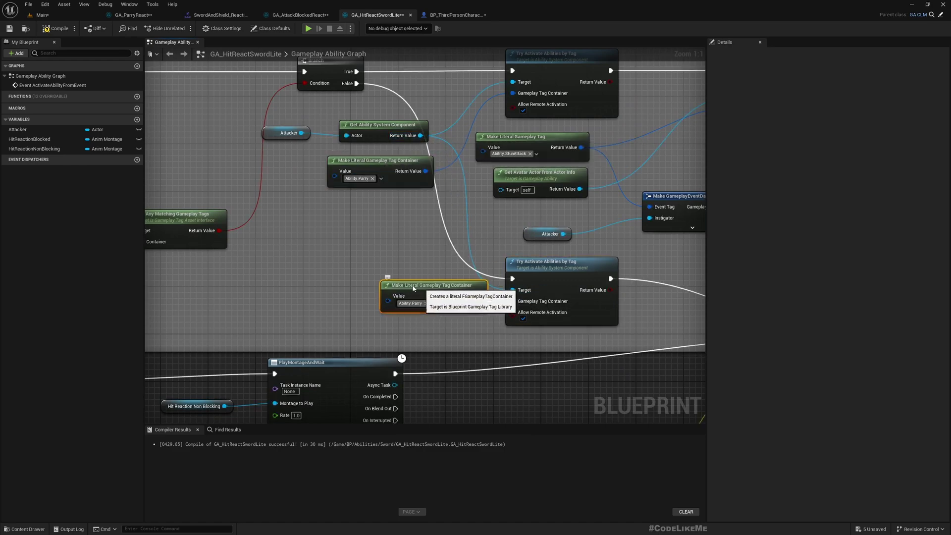
{"action": "left_click_drag", "start_coordinate": [413, 287], "coordinate": [365, 288]}
{"action": "left_click", "coordinate": [387, 304]}
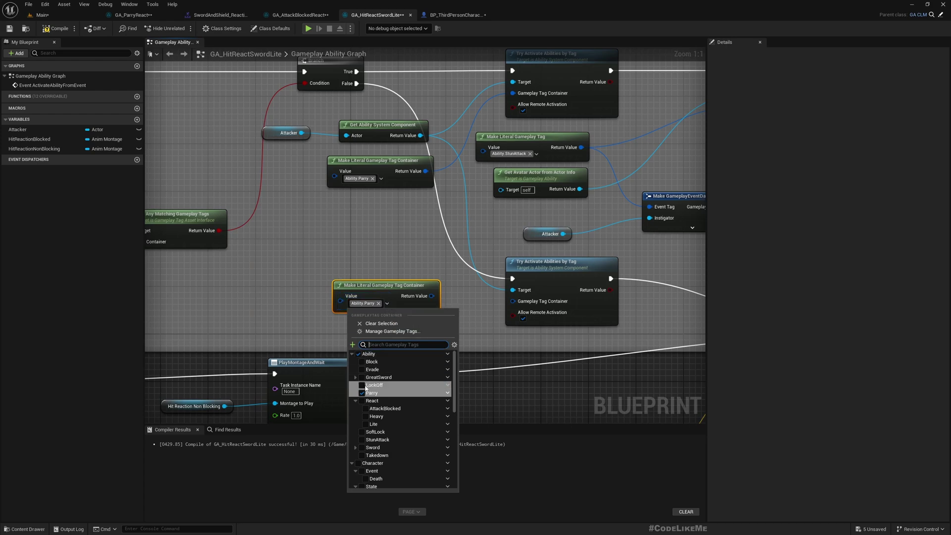
{"action": "left_click", "coordinate": [363, 393]}
{"action": "left_click", "coordinate": [375, 403]}
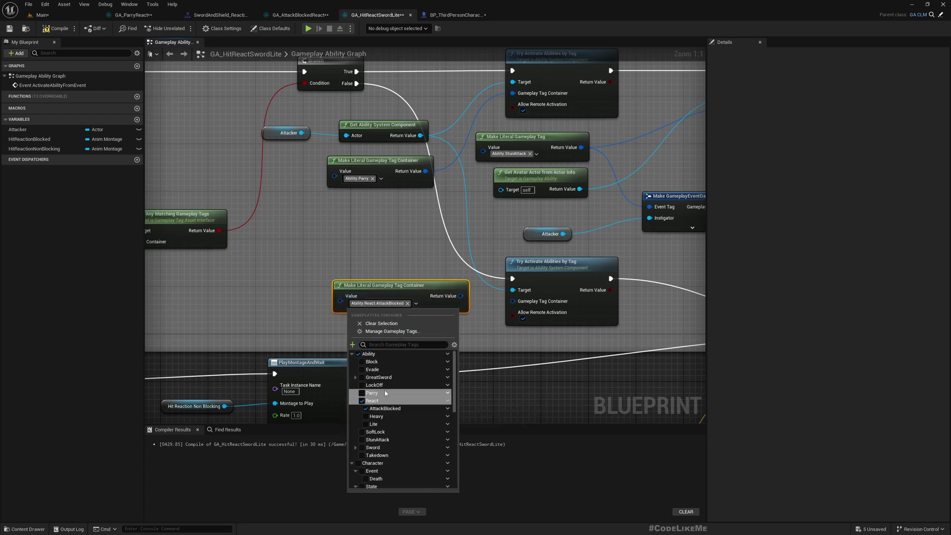
{"action": "left_click_drag", "start_coordinate": [401, 290], "coordinate": [377, 283]}
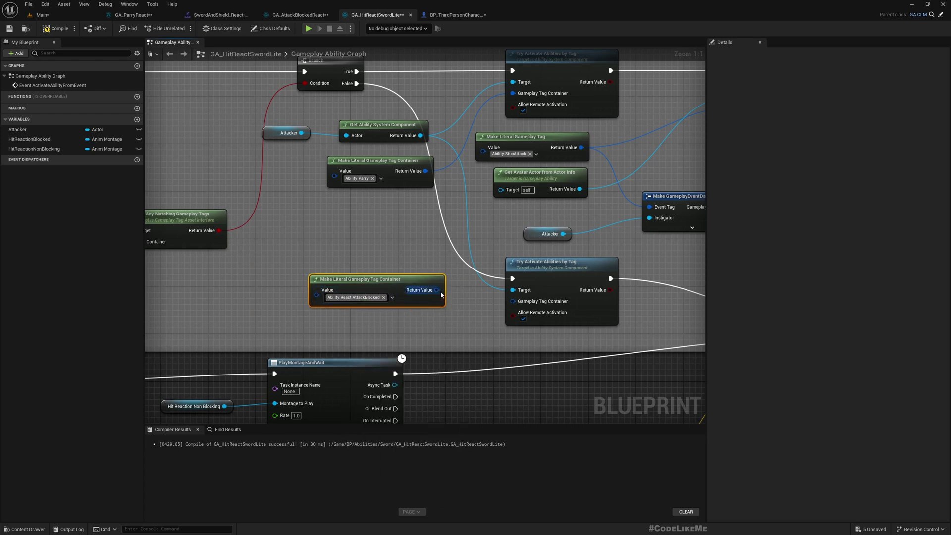
{"action": "mouse_move", "coordinate": [441, 294]}
{"action": "left_mouse_down"}
{"action": "mouse_move", "coordinate": [497, 313]}
{"action": "mouse_move", "coordinate": [526, 304]}
{"action": "left_mouse_up"}
{"action": "left_click_drag", "start_coordinate": [413, 287], "coordinate": [432, 299]}
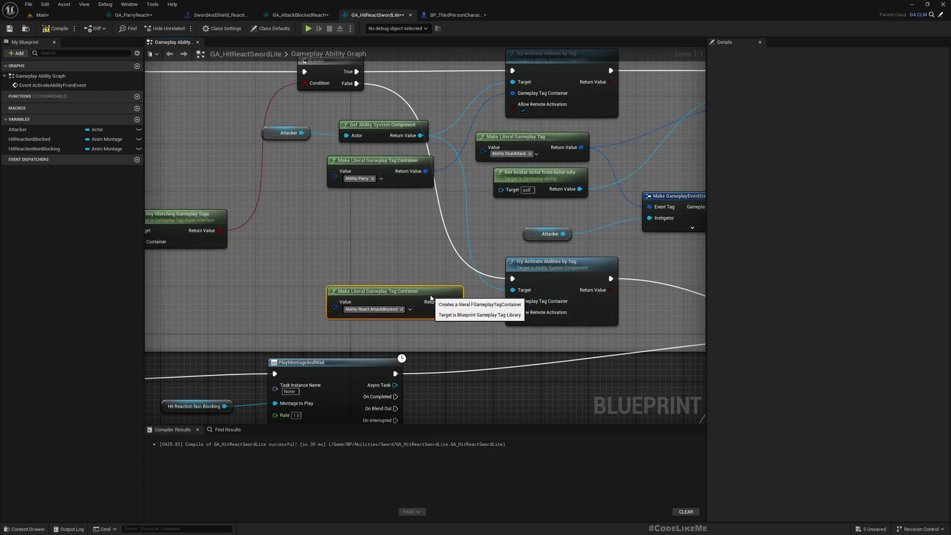
{"action": "right_click_drag", "start_coordinate": [480, 341], "coordinate": [473, 317]}
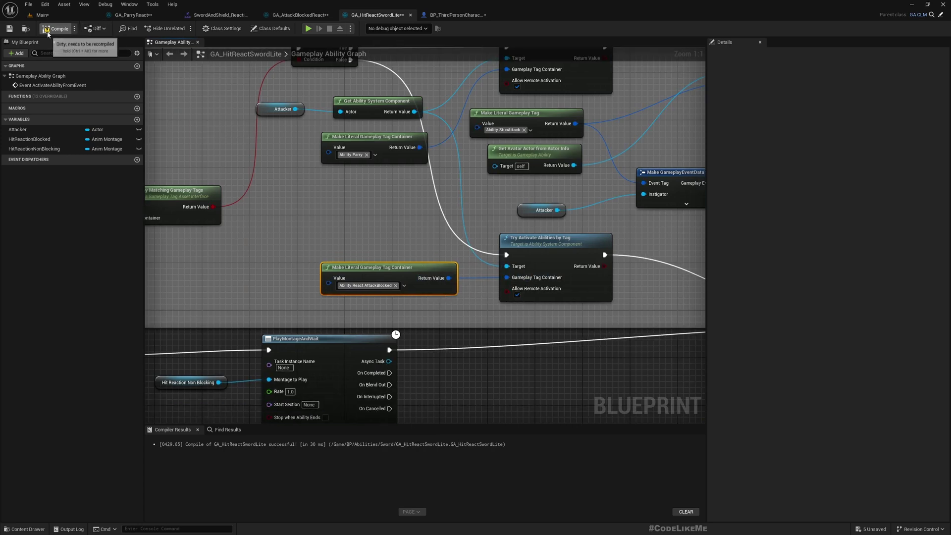
{"action": "left_click", "coordinate": [43, 15]}
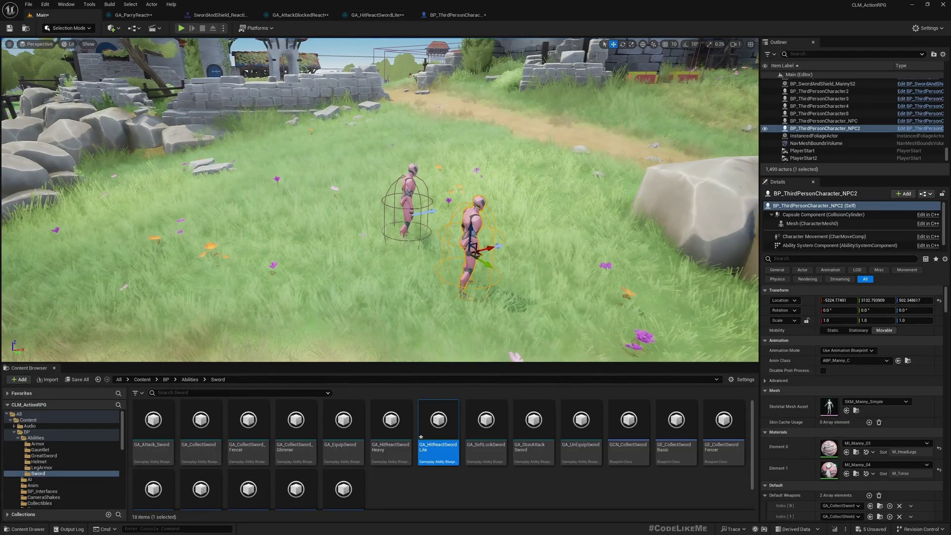
Step: Start a maximised play-test and alternate sword swings with shield blocks against the red enemies
{"action": "key", "text": "F11"}
{"action": "key", "text": "alt+p"}
{"action": "key", "text": "w"}
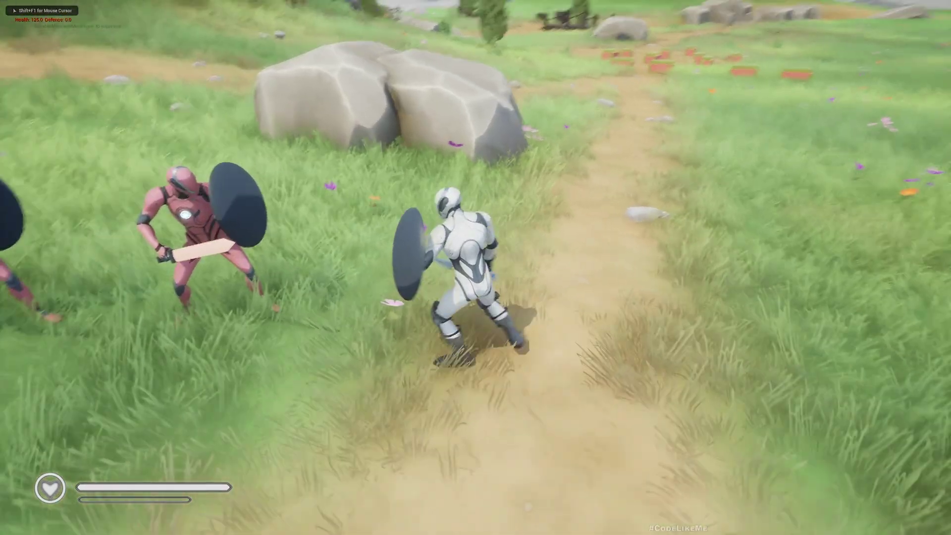
{"action": "left_click", "coordinate": [476, 267]}
{"action": "right_click", "coordinate": [476, 267]}
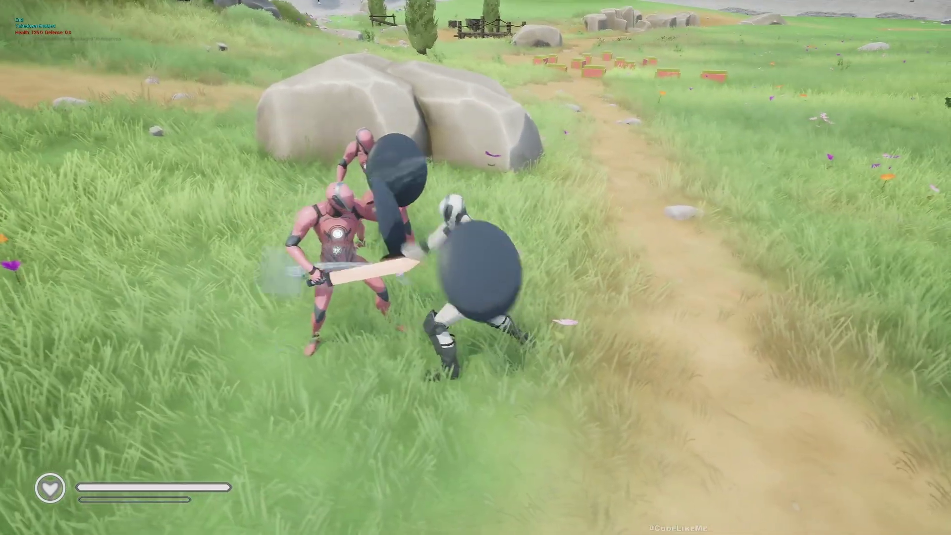
{"action": "left_click", "coordinate": [476, 268]}
{"action": "right_click", "coordinate": [476, 268]}
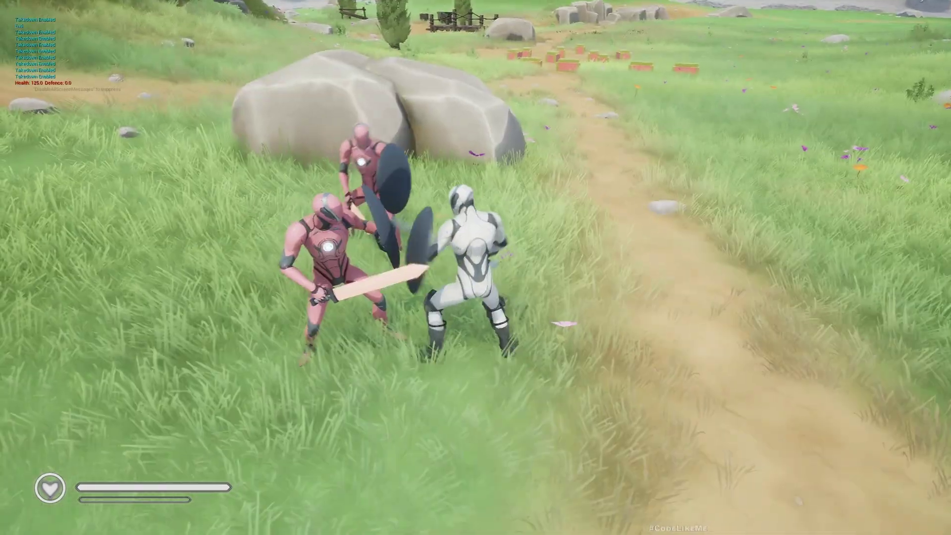
Step: Shield-bash and strike the enemies again, block once more, then stop the play session
{"action": "right_click", "coordinate": [475, 267]}
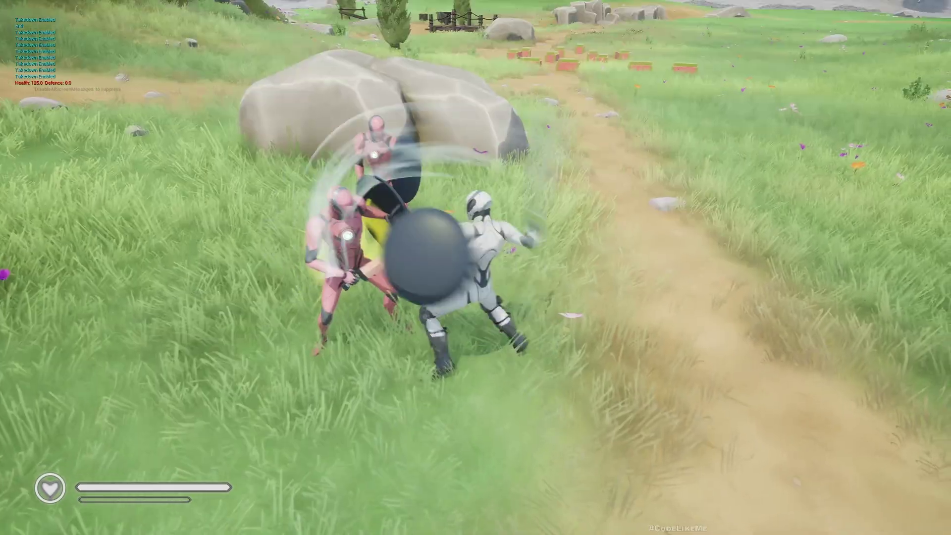
{"action": "right_click", "coordinate": [475, 268]}
{"action": "left_click", "coordinate": [476, 267]}
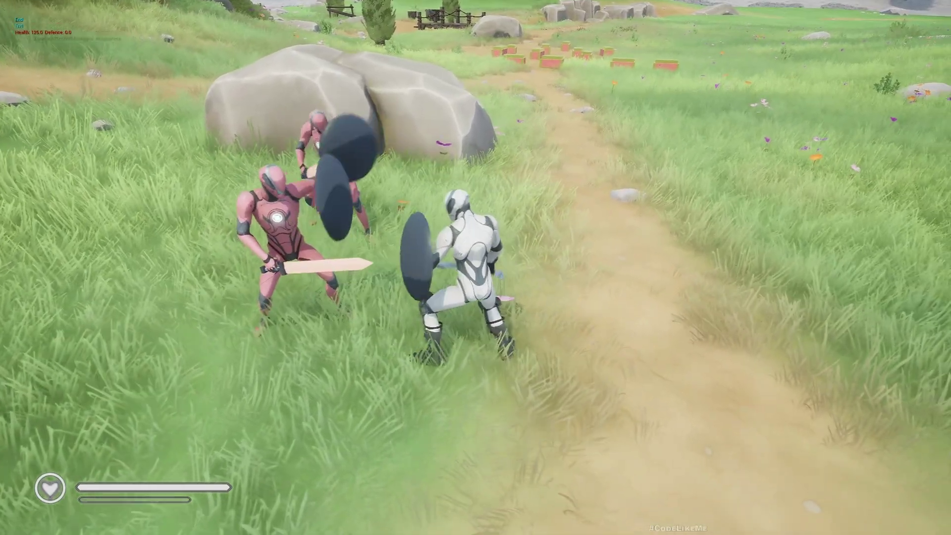
{"action": "left_click", "coordinate": [476, 268]}
{"action": "right_click", "coordinate": [476, 267]}
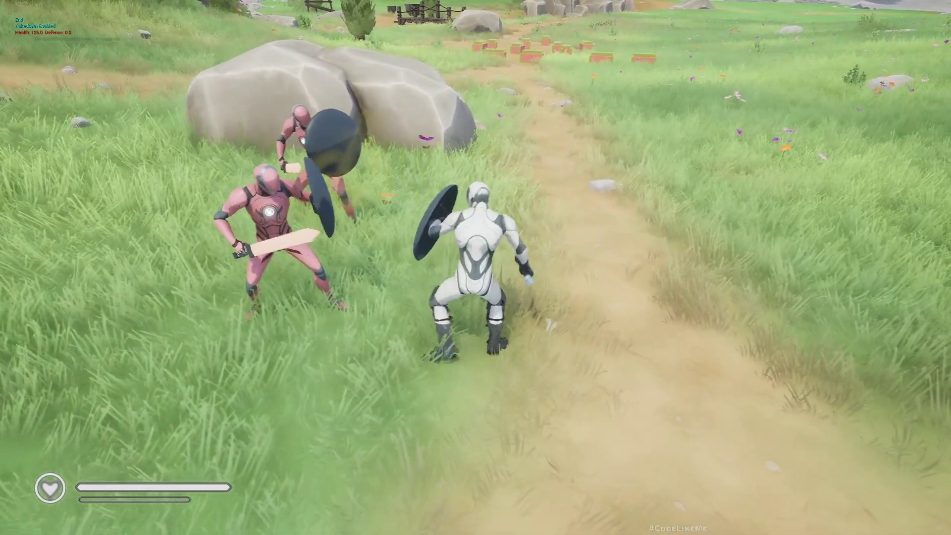
{"action": "left_click", "coordinate": [476, 267]}
{"action": "key", "text": "F11"}
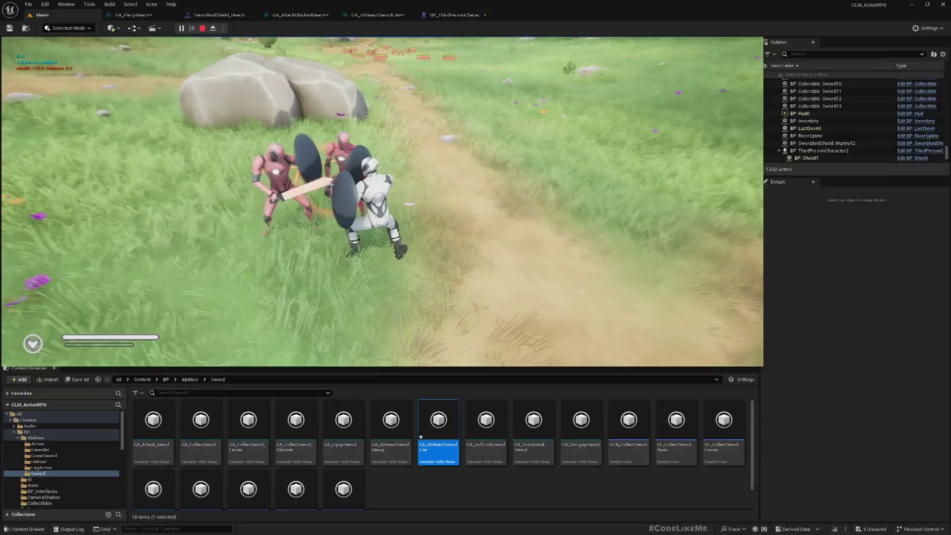
{"action": "key", "text": "Escape"}
{"action": "left_click", "coordinate": [220, 14]}
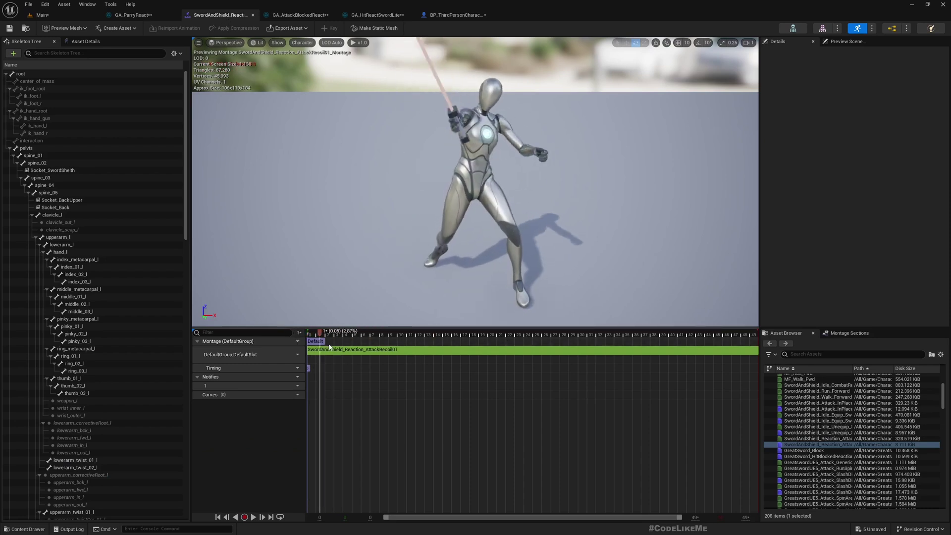
Step: Scrub AttackRecoil01 to mid-animation and insert a new montage section named Mid there
{"action": "mouse_move", "coordinate": [329, 346]}
{"action": "left_mouse_down"}
{"action": "mouse_move", "coordinate": [539, 354]}
{"action": "mouse_move", "coordinate": [435, 350]}
{"action": "mouse_move", "coordinate": [467, 348]}
{"action": "left_mouse_up"}
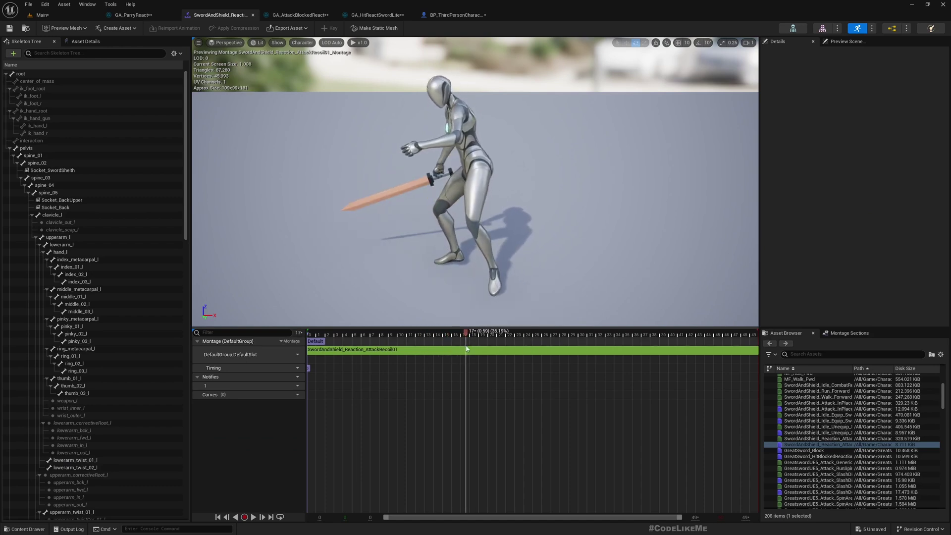
{"action": "right_click", "coordinate": [469, 357]}
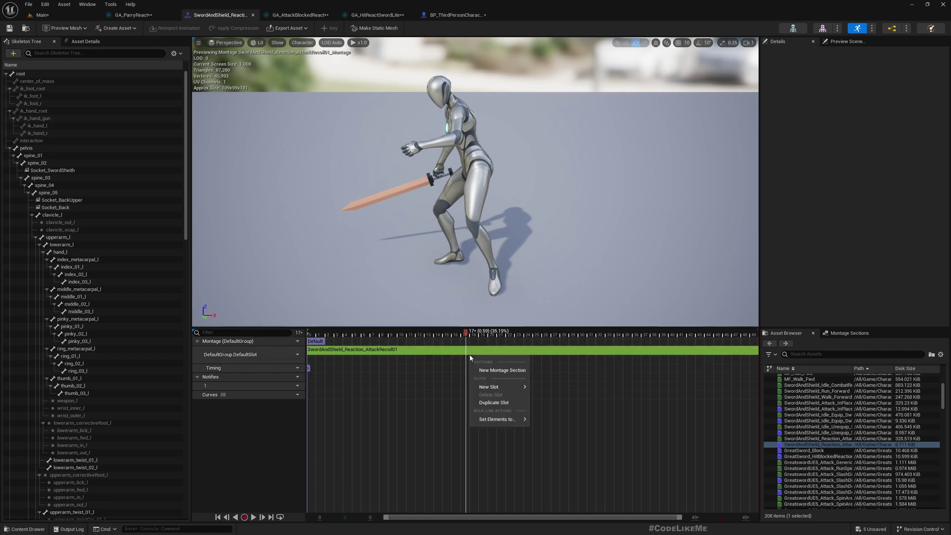
{"action": "mouse_move", "coordinate": [491, 386]}
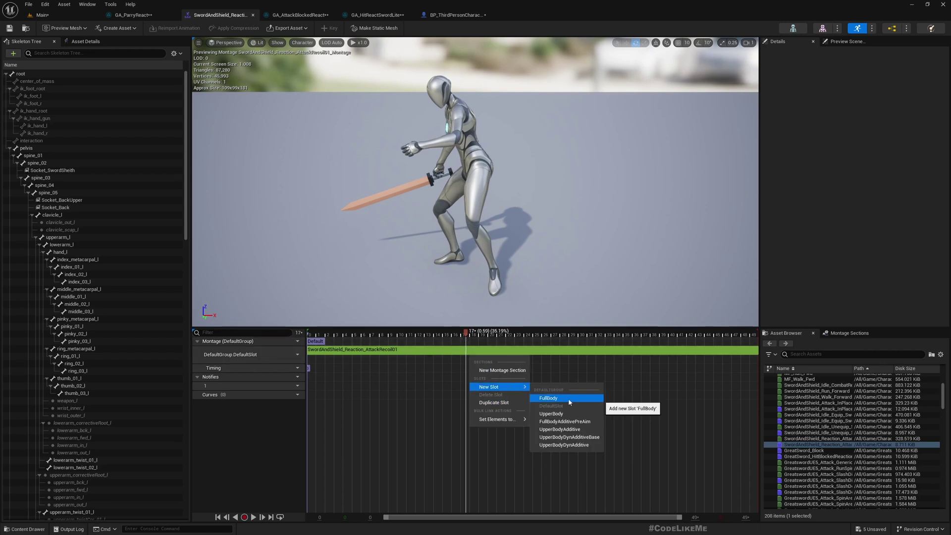
{"action": "left_click", "coordinate": [501, 370]}
{"action": "type", "text": "Mid"}
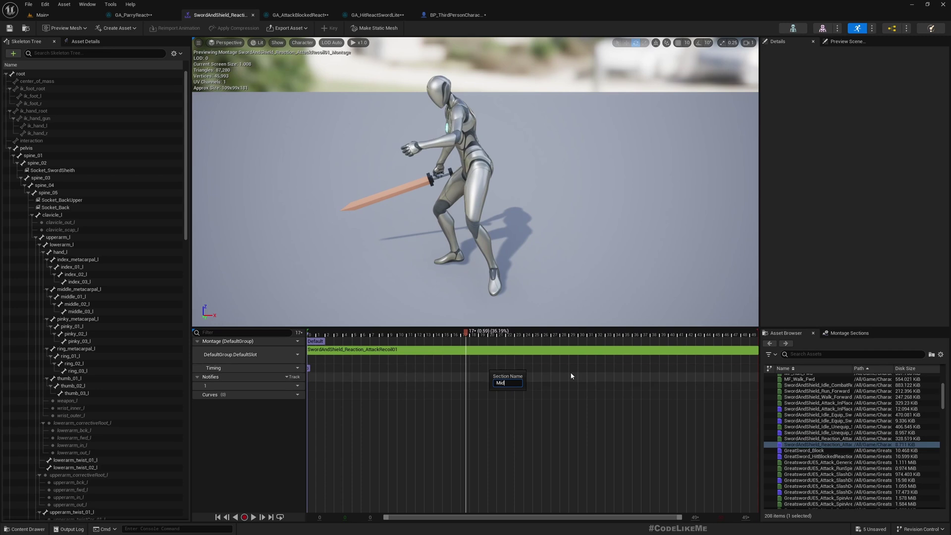
{"action": "key", "text": "Return"}
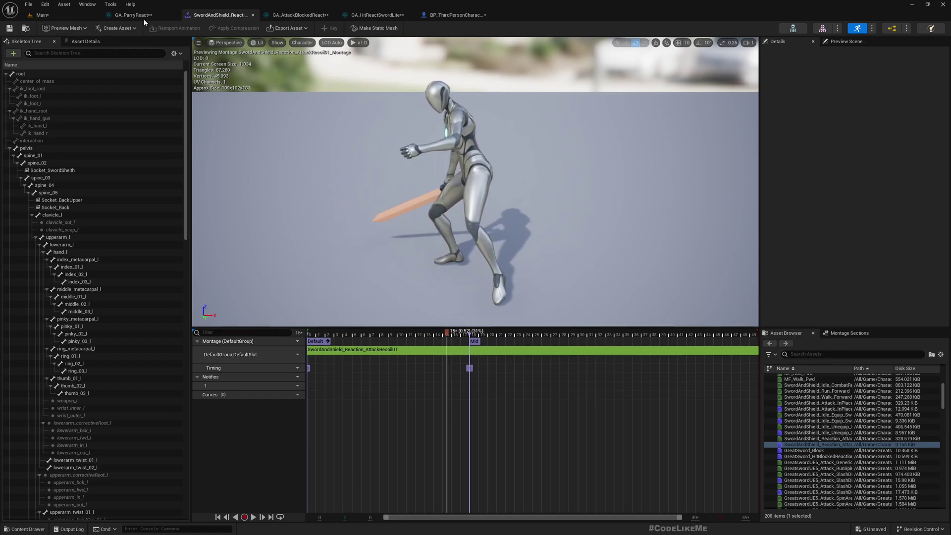
Step: Visit the GA_HitReactSwordLite and GA_AttackBlockedReact graphs, then go back to the Main level
{"action": "left_click", "coordinate": [369, 14]}
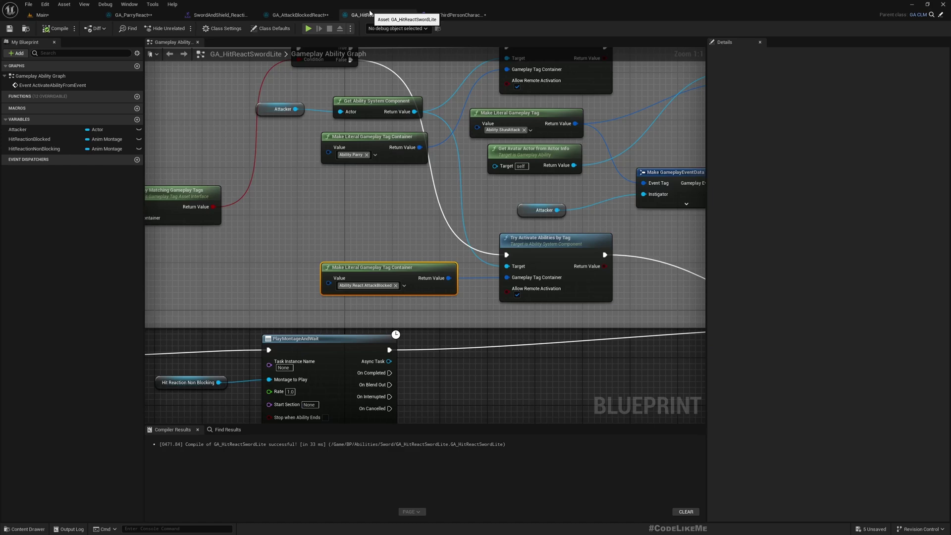
{"action": "left_click", "coordinate": [320, 16]}
{"action": "mouse_move", "coordinate": [412, 246]}
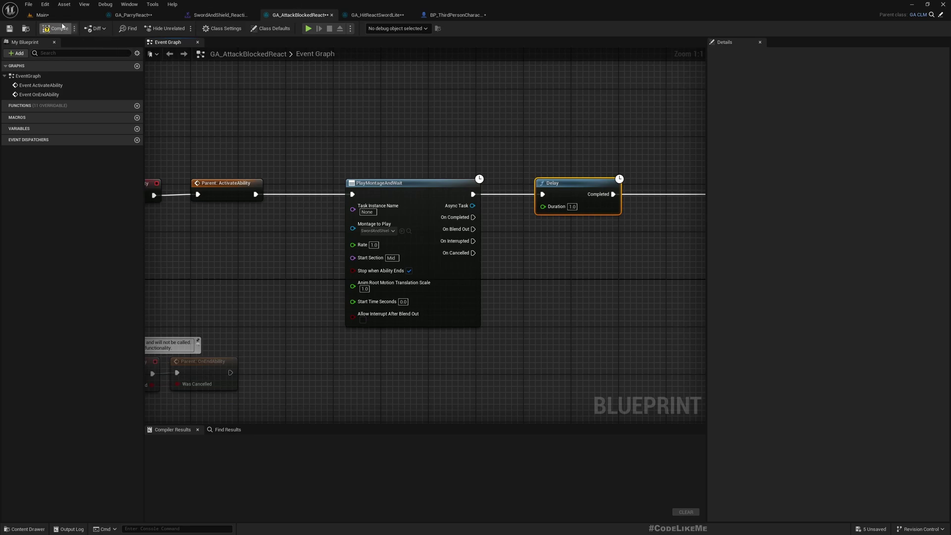
{"action": "left_click", "coordinate": [41, 15]}
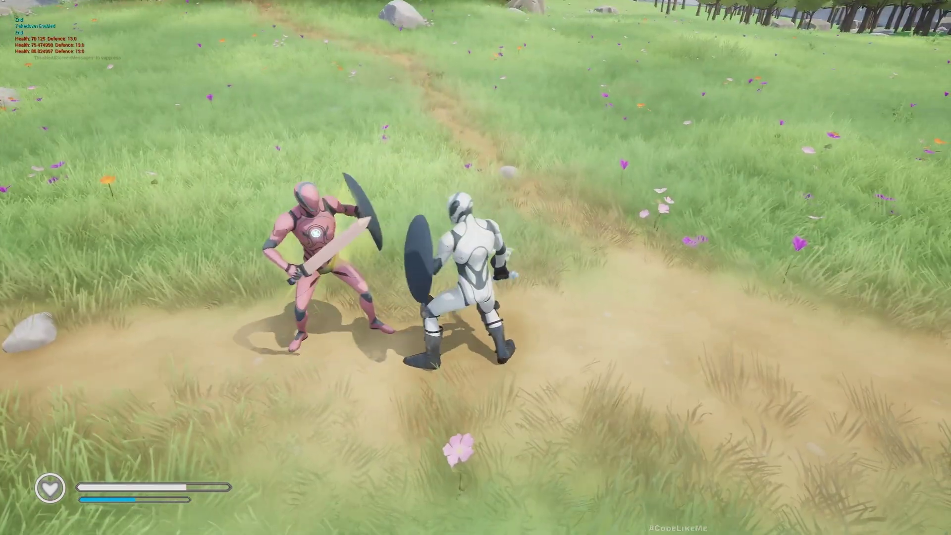
Step: Stop the running play-test and launch a fresh one from the Main level
{"action": "key", "text": "Escape"}
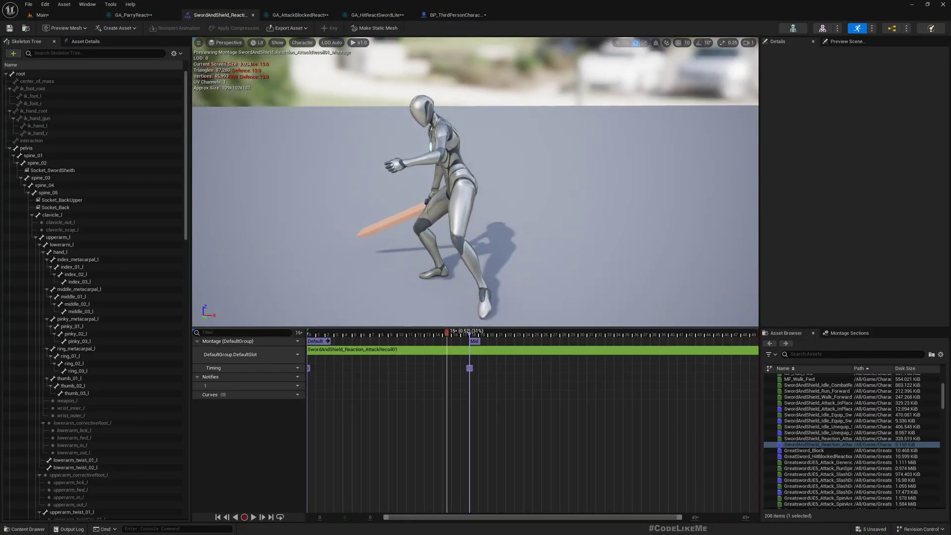
{"action": "left_click", "coordinate": [41, 15]}
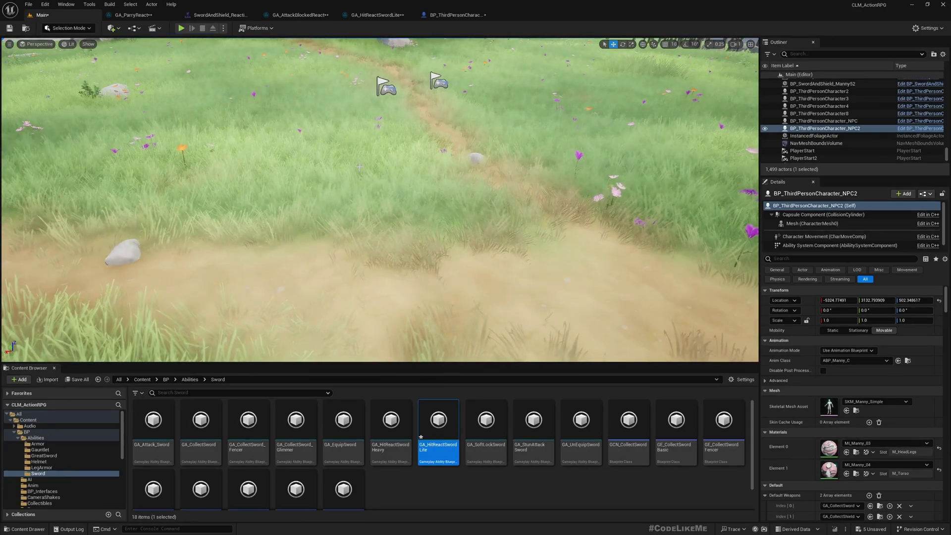
{"action": "key", "text": "alt+p"}
{"action": "key", "text": "w"}
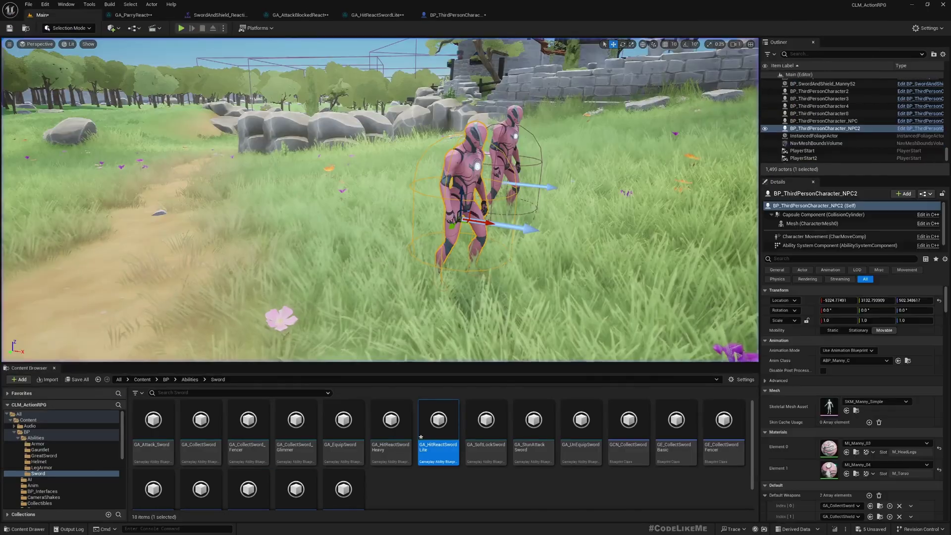
{"action": "left_click", "coordinate": [215, 14]}
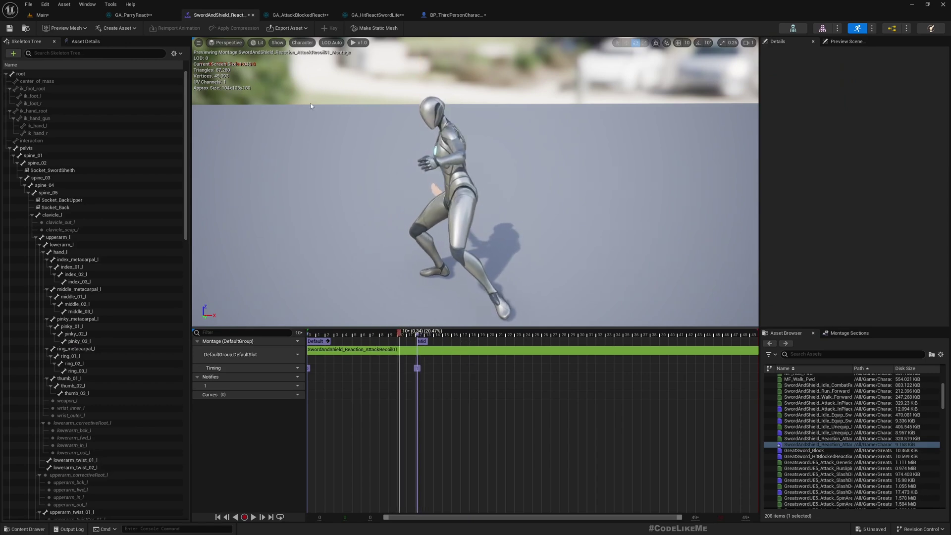
Step: Launch a play-test from the Main level, advance on and fight the enemies, then end it
{"action": "left_click", "coordinate": [41, 15]}
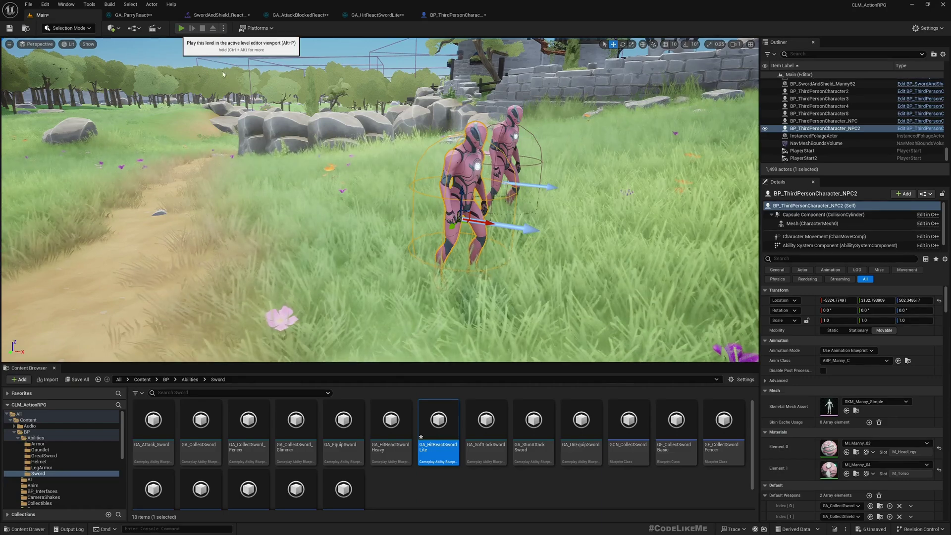
{"action": "left_click", "coordinate": [180, 27]}
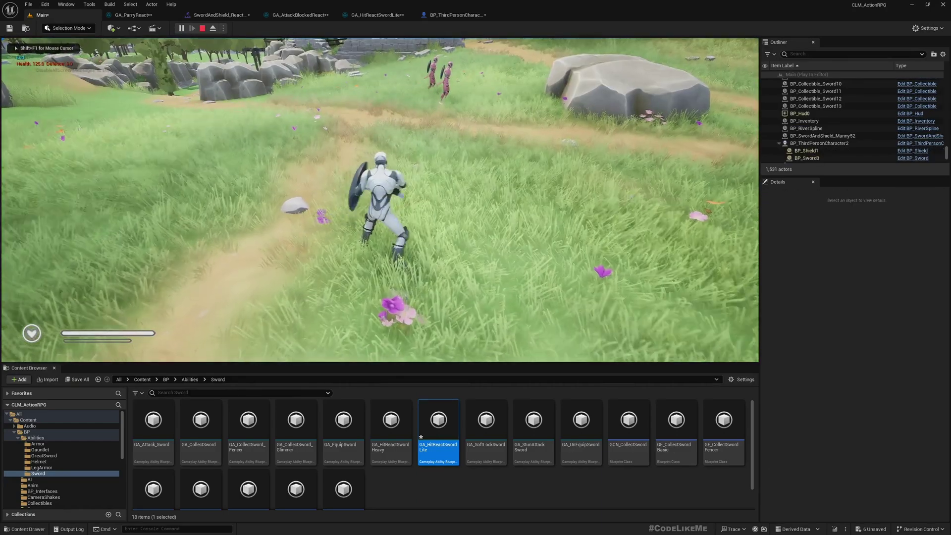
{"action": "key", "text": "w"}
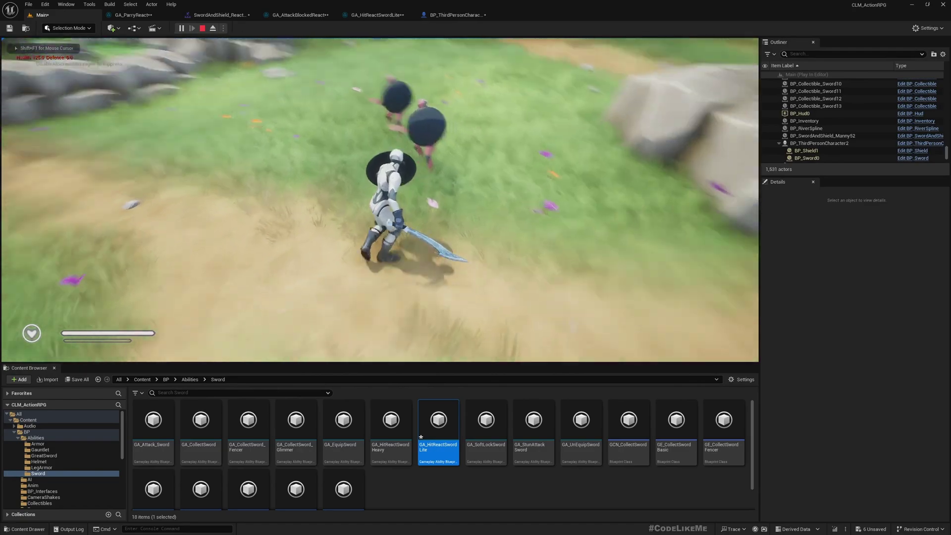
{"action": "key", "text": "w"}
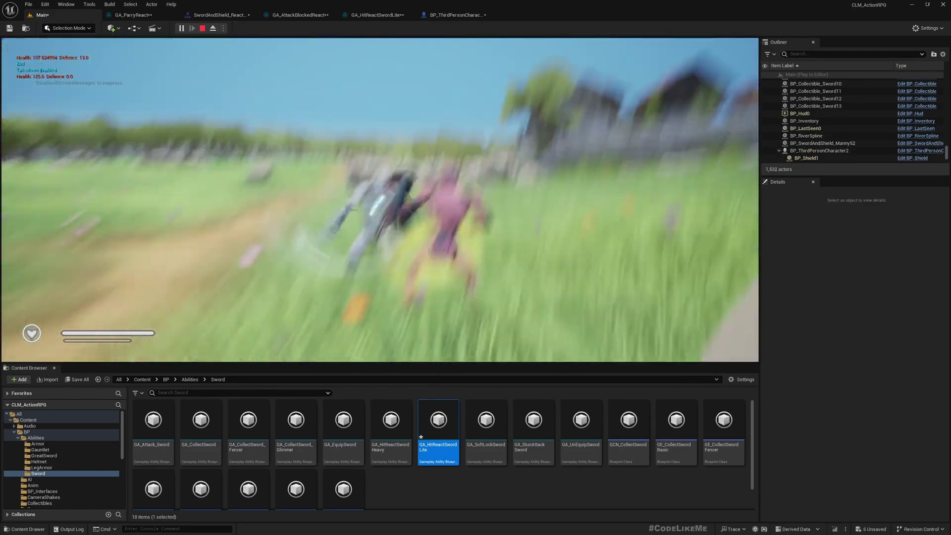
{"action": "key", "text": "w"}
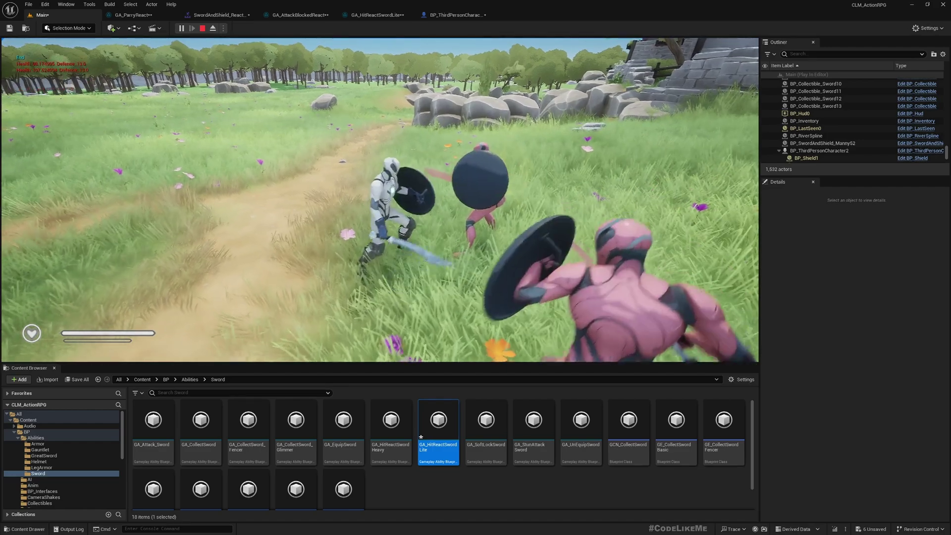
{"action": "key", "text": "Escape"}
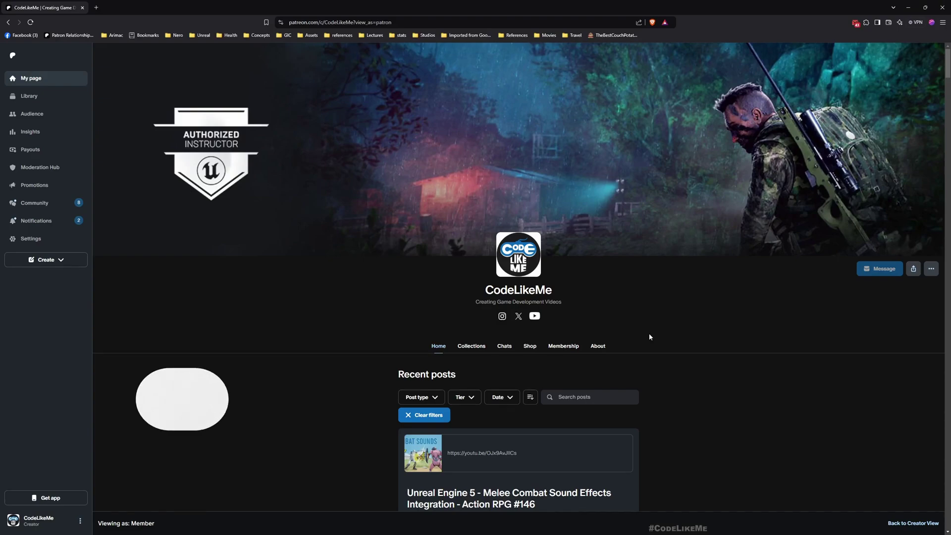
{"action": "scroll", "coordinate": [587, 388], "scroll_direction": "down", "scroll_amount": 2}
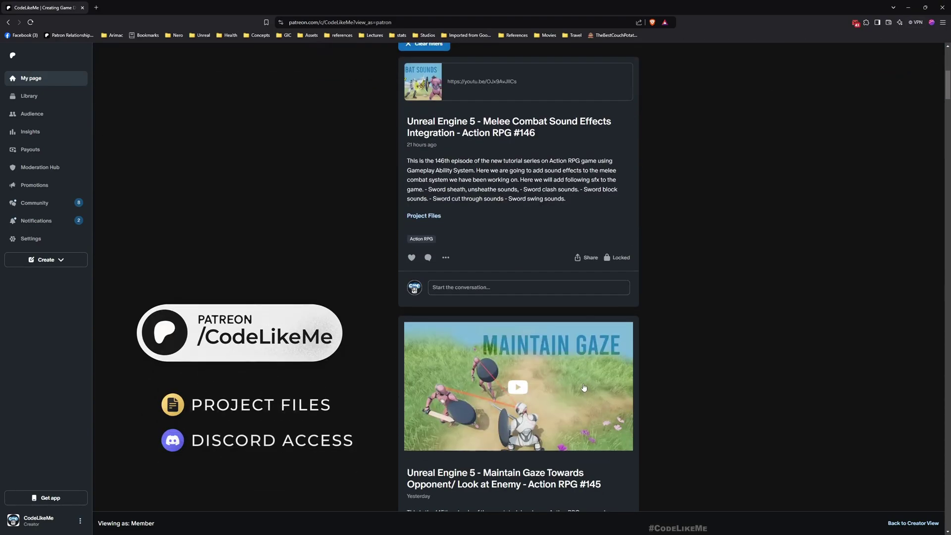
{"action": "scroll", "coordinate": [570, 420], "scroll_direction": "down", "scroll_amount": 4}
{"action": "scroll", "coordinate": [569, 419], "scroll_direction": "down", "scroll_amount": 2}
{"action": "scroll", "coordinate": [568, 418], "scroll_direction": "down", "scroll_amount": 2}
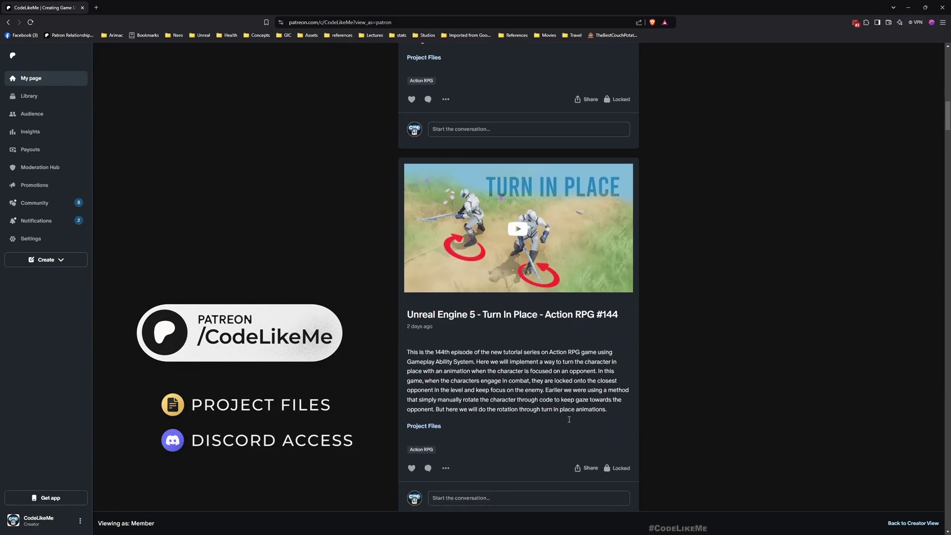
{"action": "scroll", "coordinate": [568, 418], "scroll_direction": "down", "scroll_amount": 2}
{"action": "scroll", "coordinate": [568, 419], "scroll_direction": "down", "scroll_amount": 2}
{"action": "scroll", "coordinate": [567, 418], "scroll_direction": "down", "scroll_amount": 2}
{"action": "scroll", "coordinate": [568, 420], "scroll_direction": "down", "scroll_amount": 3}
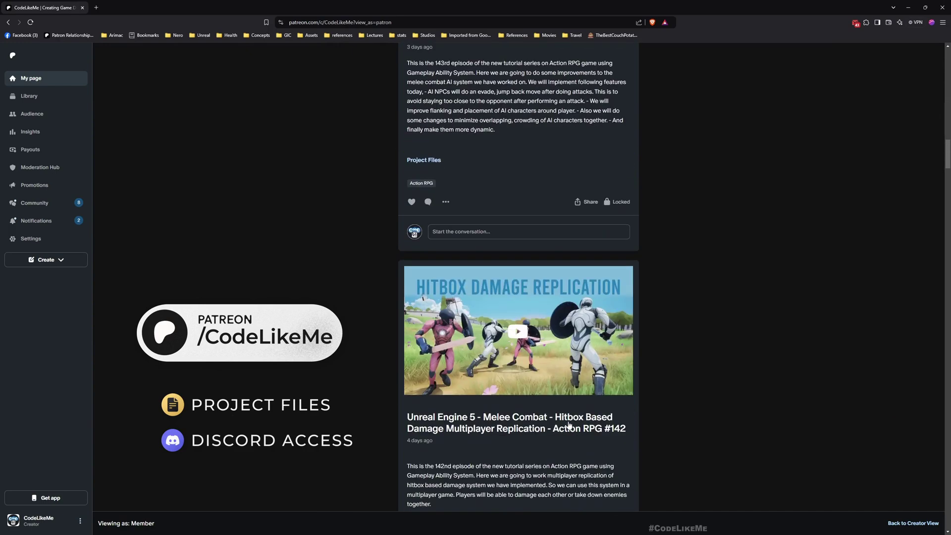
{"action": "scroll", "coordinate": [569, 424], "scroll_direction": "down", "scroll_amount": 3}
{"action": "scroll", "coordinate": [570, 424], "scroll_direction": "down", "scroll_amount": 3}
{"action": "scroll", "coordinate": [570, 424], "scroll_direction": "down", "scroll_amount": 3}
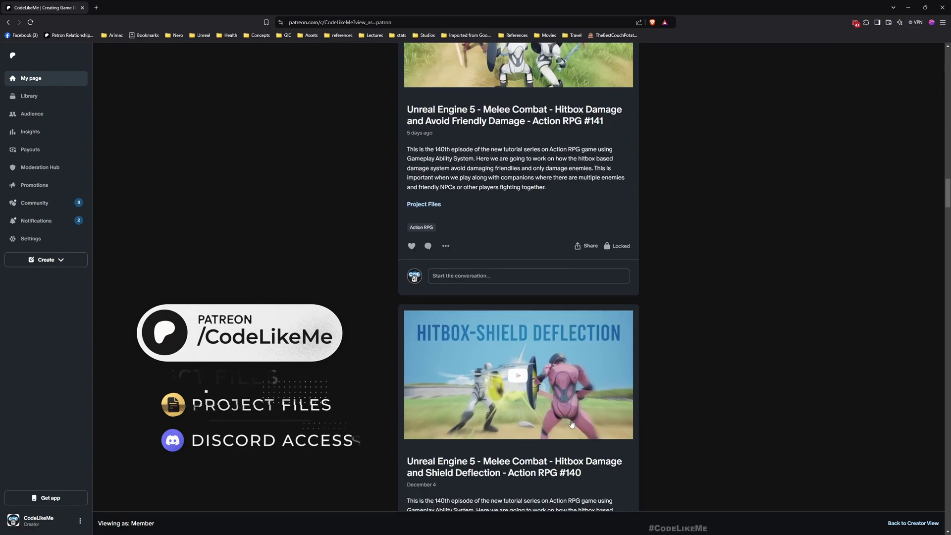
{"action": "scroll", "coordinate": [571, 424], "scroll_direction": "down", "scroll_amount": 3}
{"action": "scroll", "coordinate": [571, 423], "scroll_direction": "down", "scroll_amount": 3}
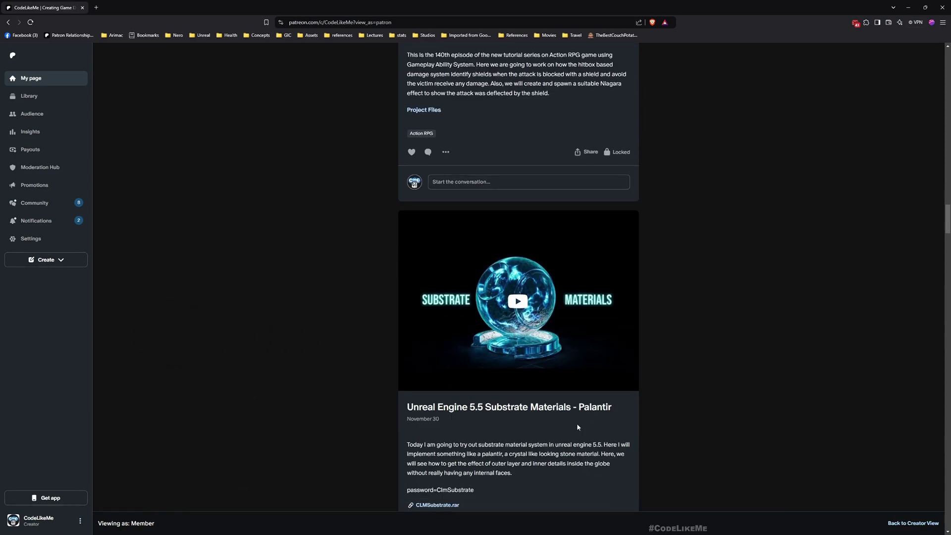
{"action": "scroll", "coordinate": [577, 425], "scroll_direction": "down", "scroll_amount": 3}
{"action": "scroll", "coordinate": [587, 427], "scroll_direction": "down", "scroll_amount": 3}
{"action": "scroll", "coordinate": [601, 430], "scroll_direction": "down", "scroll_amount": 2}
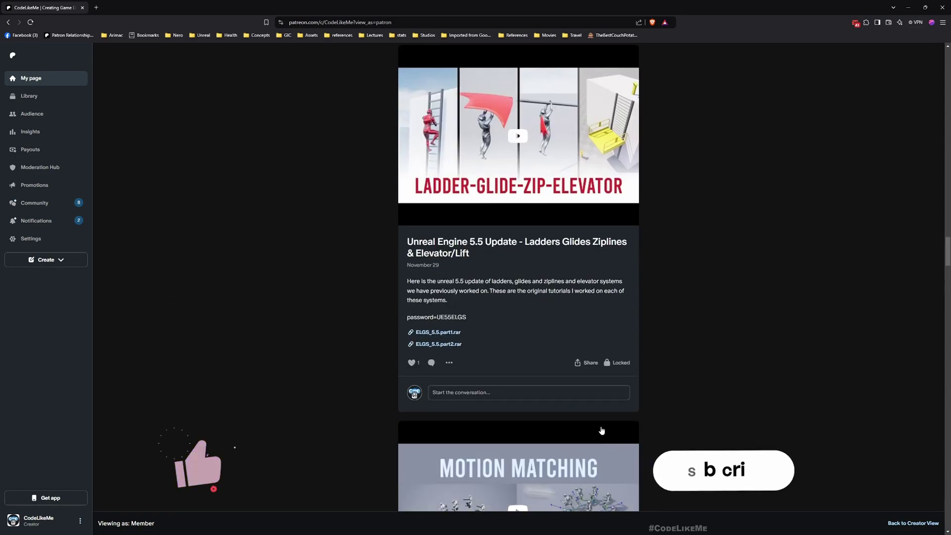
{"action": "scroll", "coordinate": [604, 429], "scroll_direction": "down", "scroll_amount": 3}
{"action": "scroll", "coordinate": [608, 428], "scroll_direction": "down", "scroll_amount": 3}
{"action": "scroll", "coordinate": [614, 426], "scroll_direction": "down", "scroll_amount": 3}
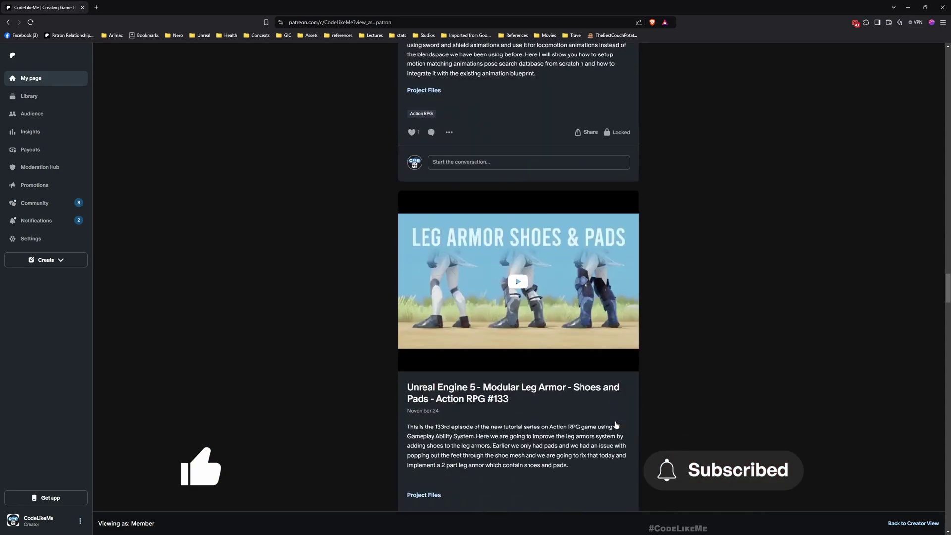